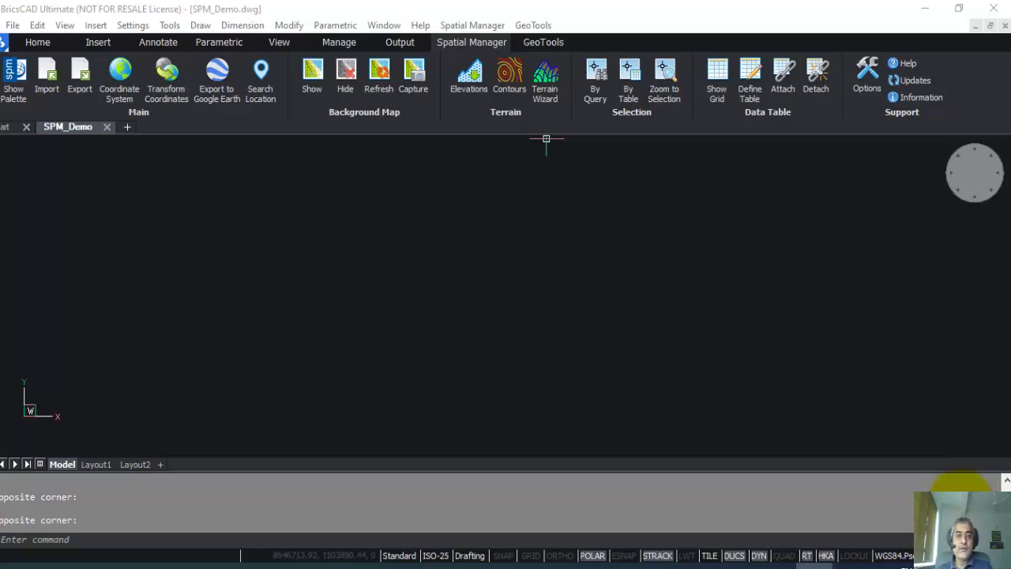
Step: Look through the Spatial Manager and Tools command menus in BricsCAD
{"action": "left_click", "coordinate": [483, 25]}
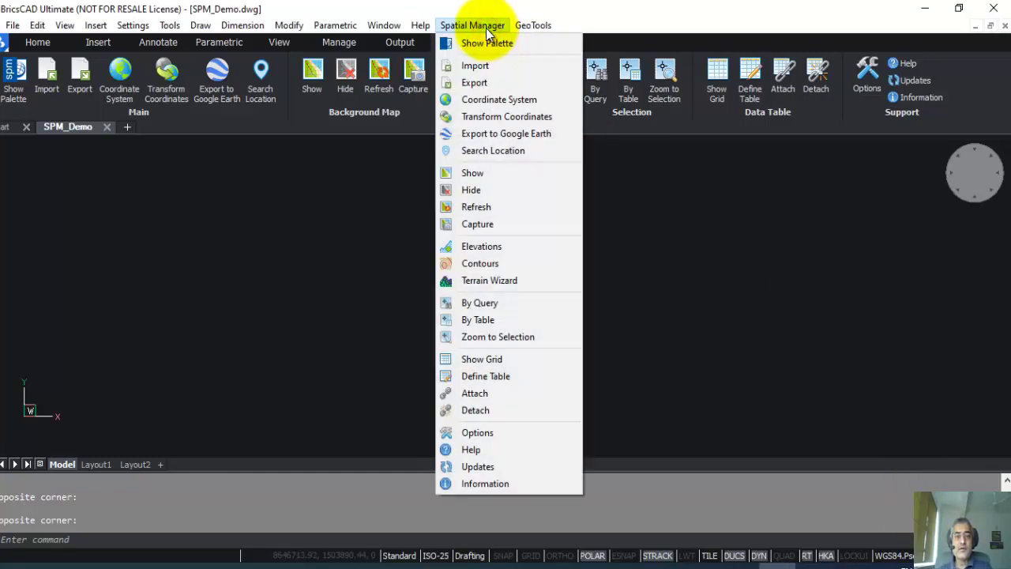
{"action": "mouse_move", "coordinate": [170, 25]}
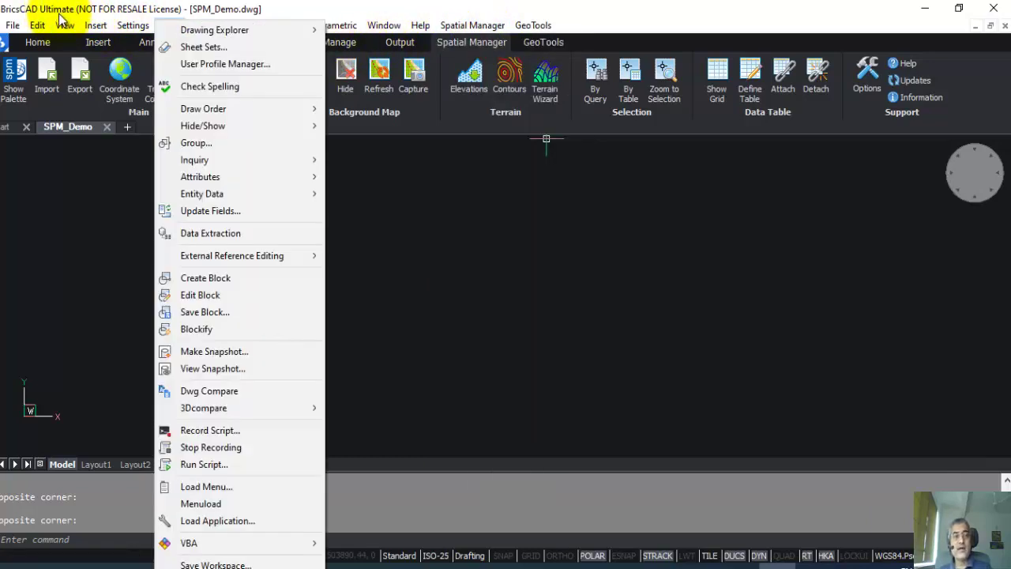
Step: Bring up the Spatial Manager web page in Chrome, scrolled to the top with its domain selected
{"action": "left_click", "coordinate": [330, 361]}
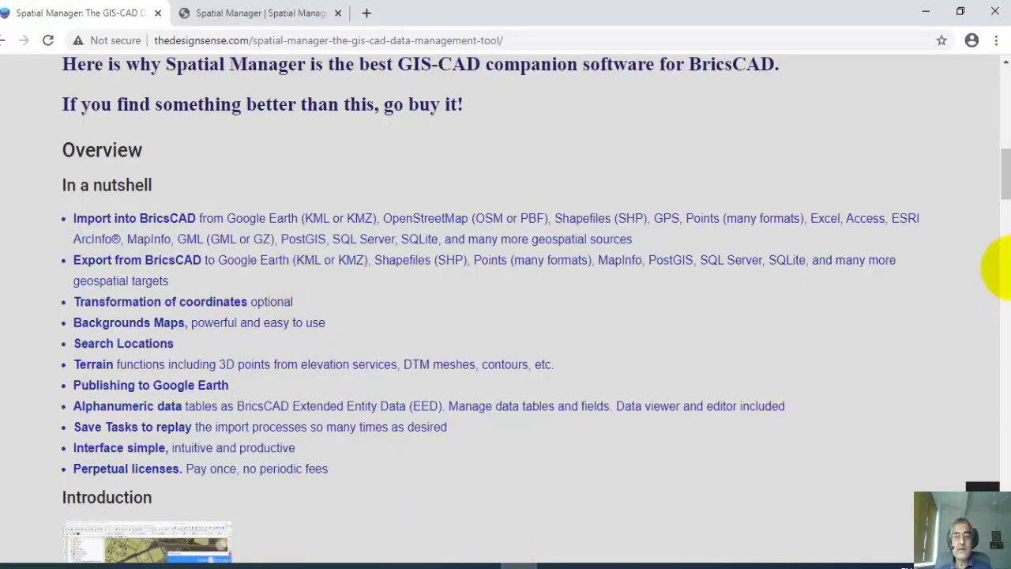
{"action": "scroll", "coordinate": [1004, 79], "scroll_direction": "up", "scroll_amount": 10}
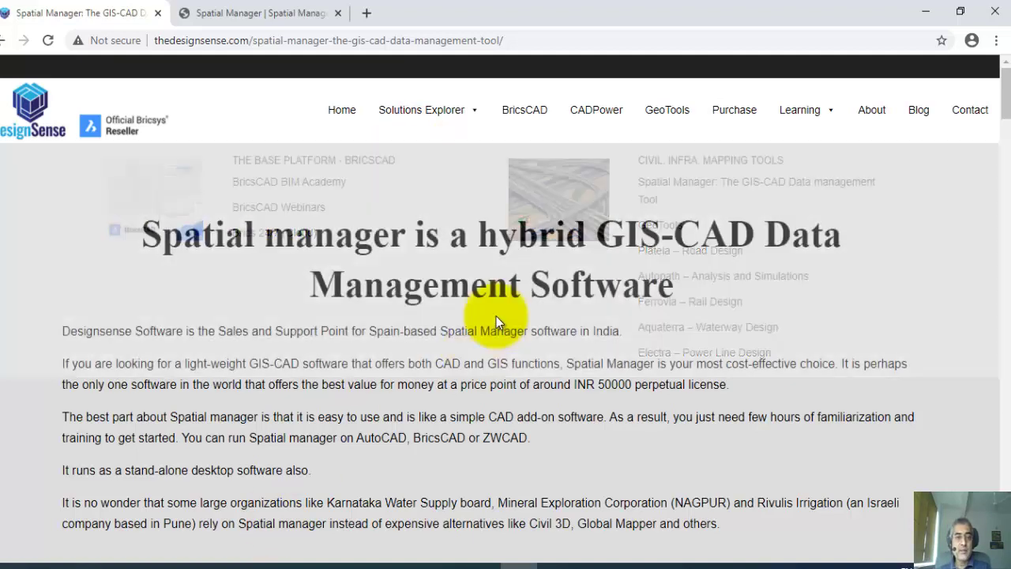
{"action": "mouse_move", "coordinate": [371, 113]}
{"action": "left_click_drag", "start_coordinate": [153, 40], "coordinate": [243, 47]}
Step: Reload the Spatial Manager product page, scroll through it, and return to the BricsCAD drawing
{"action": "mouse_move", "coordinate": [401, 117]}
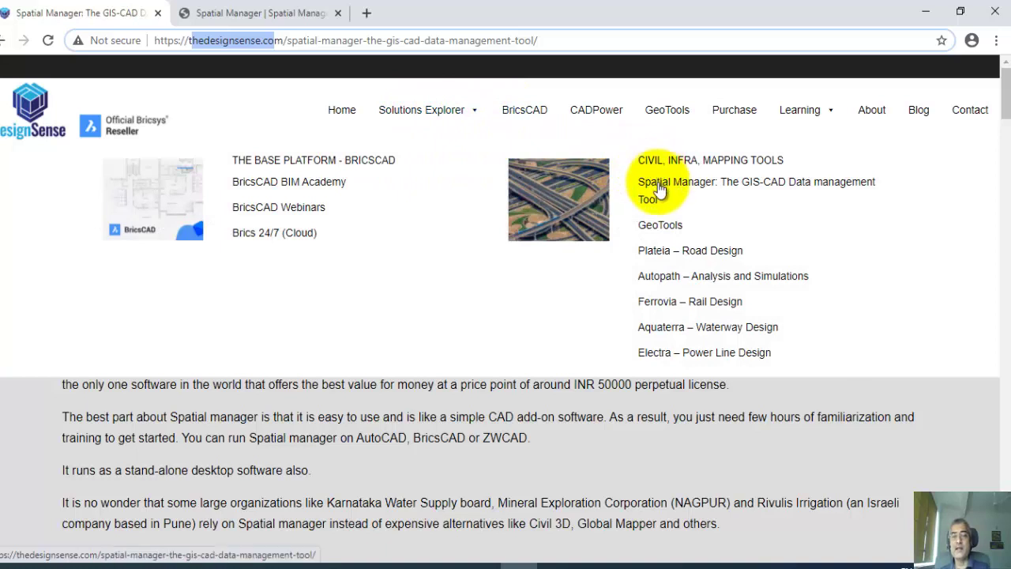
{"action": "left_click", "coordinate": [660, 189]}
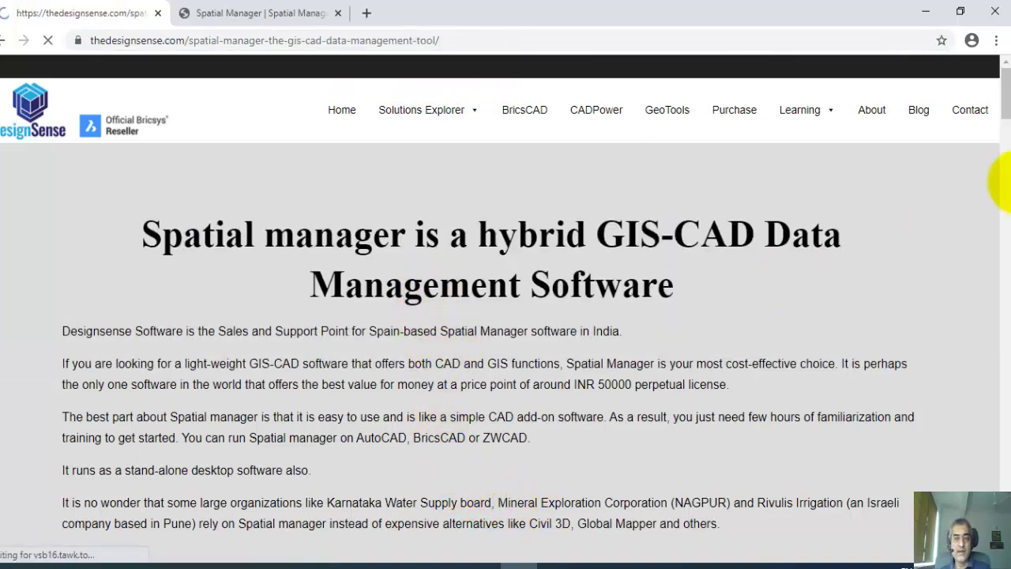
{"action": "left_click_drag", "start_coordinate": [1009, 115], "coordinate": [1009, 163]}
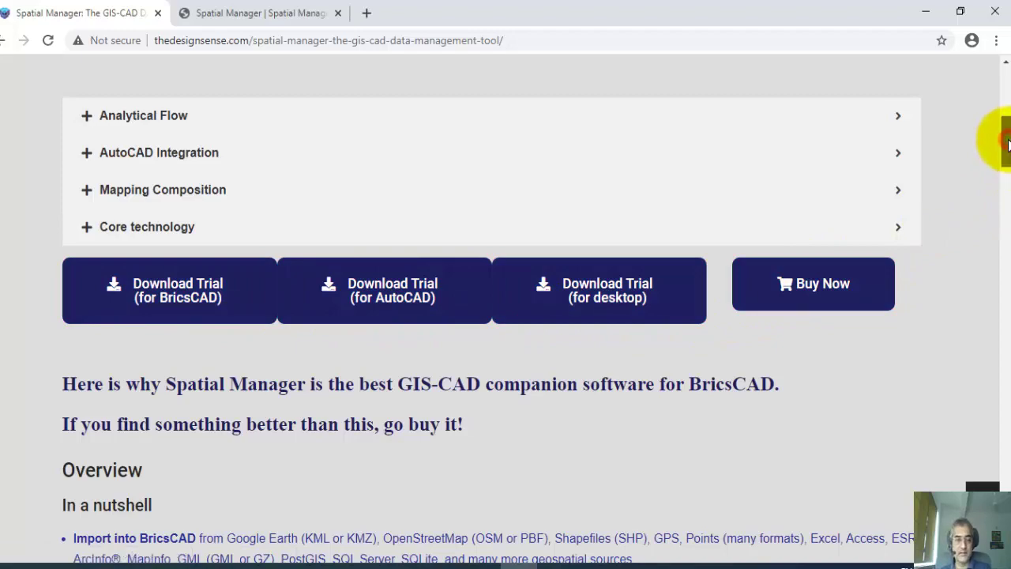
{"action": "left_click_drag", "start_coordinate": [1006, 138], "coordinate": [1006, 83]}
{"action": "left_click", "coordinate": [778, 566]}
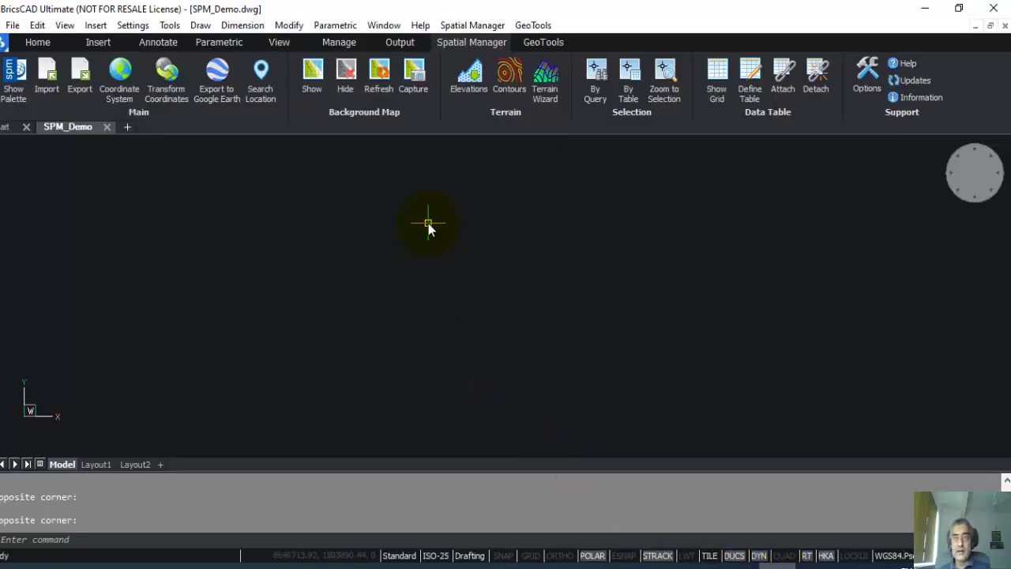
Step: Open the Spatial Manager menu to reach the background map Show command
{"action": "left_click", "coordinate": [462, 25]}
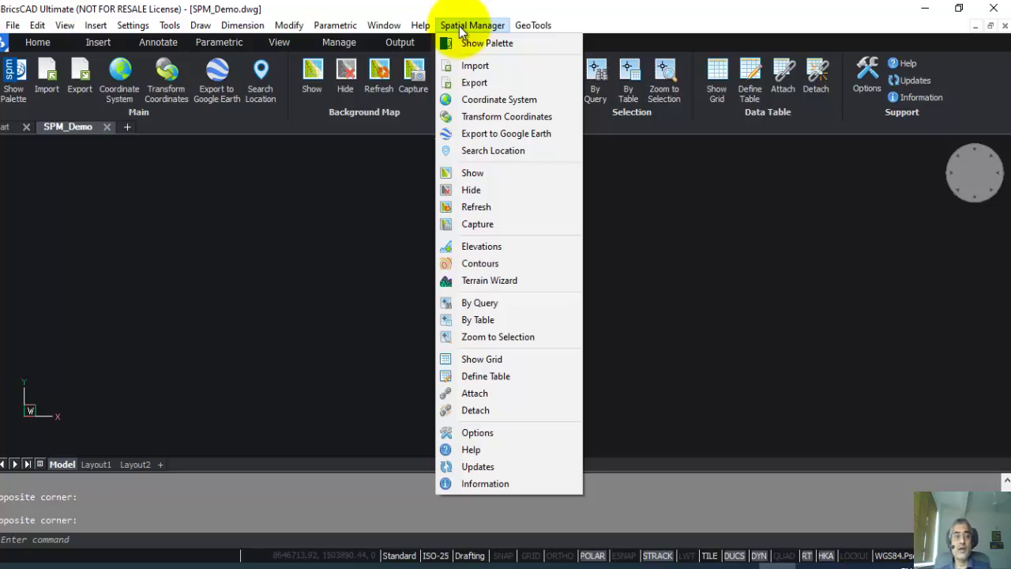
{"action": "left_click", "coordinate": [461, 30]}
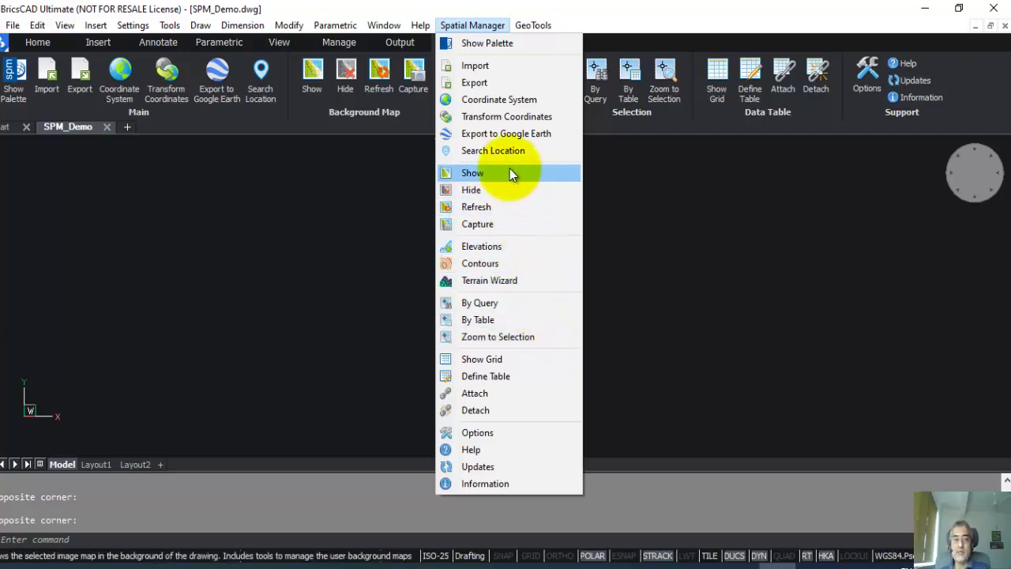
Step: Start the background map and select the Google Maps Hybrid style
{"action": "left_click", "coordinate": [479, 176]}
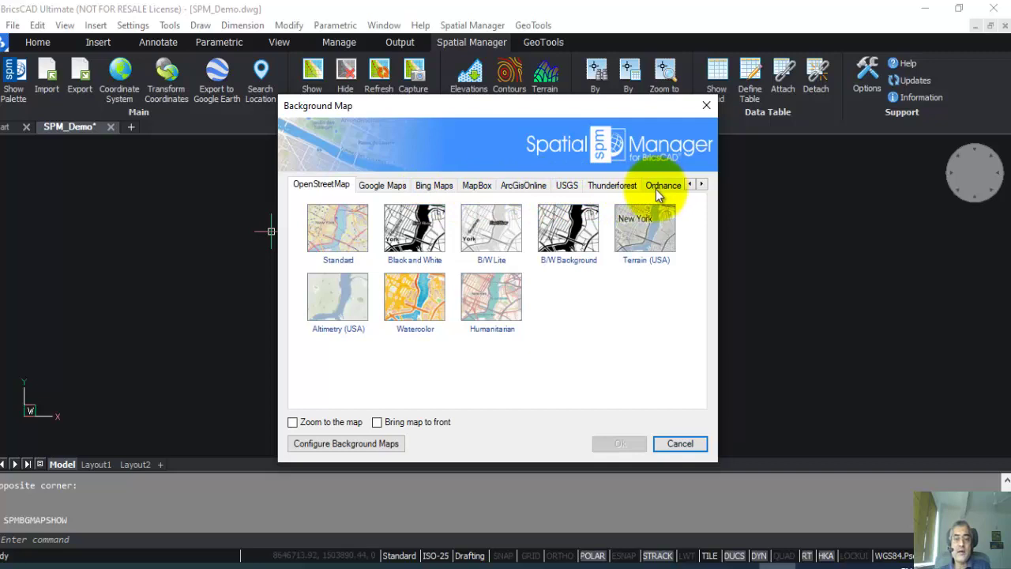
{"action": "left_click", "coordinate": [387, 185]}
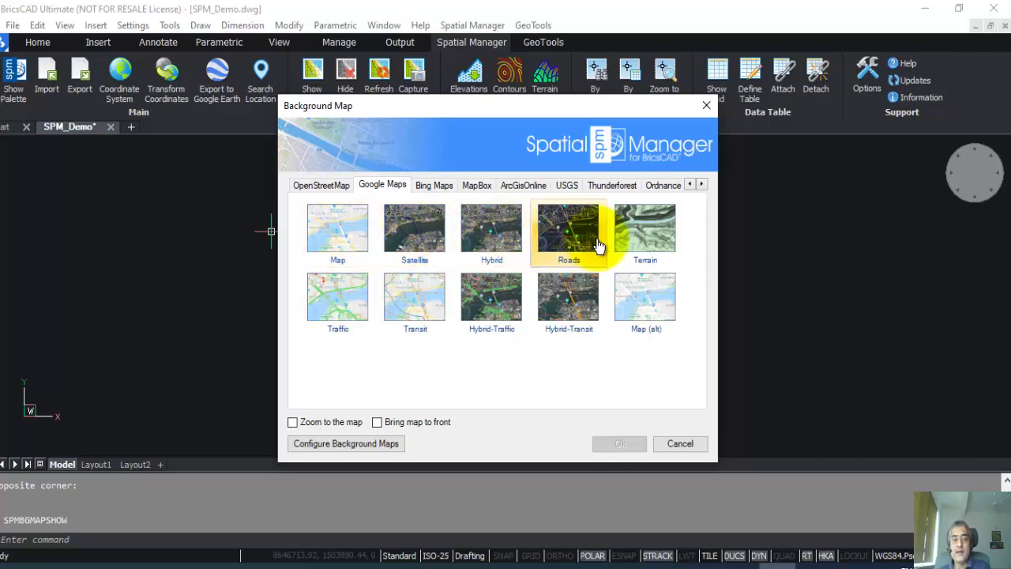
{"action": "left_click", "coordinate": [495, 234]}
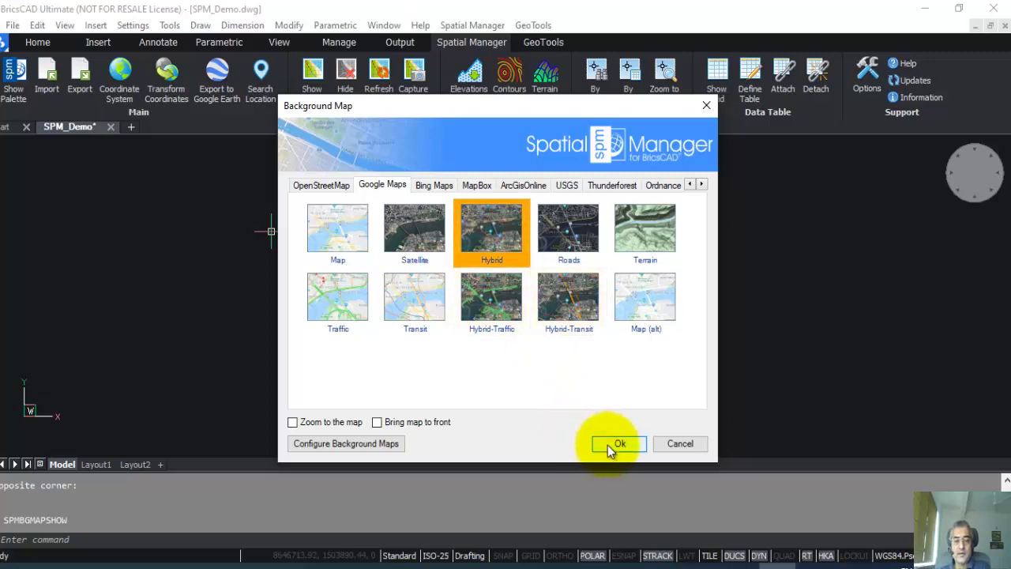
Step: Confirm the Hybrid map and zoom from the world view into central Bangalore around Bangalore Palace
{"action": "left_click", "coordinate": [608, 444]}
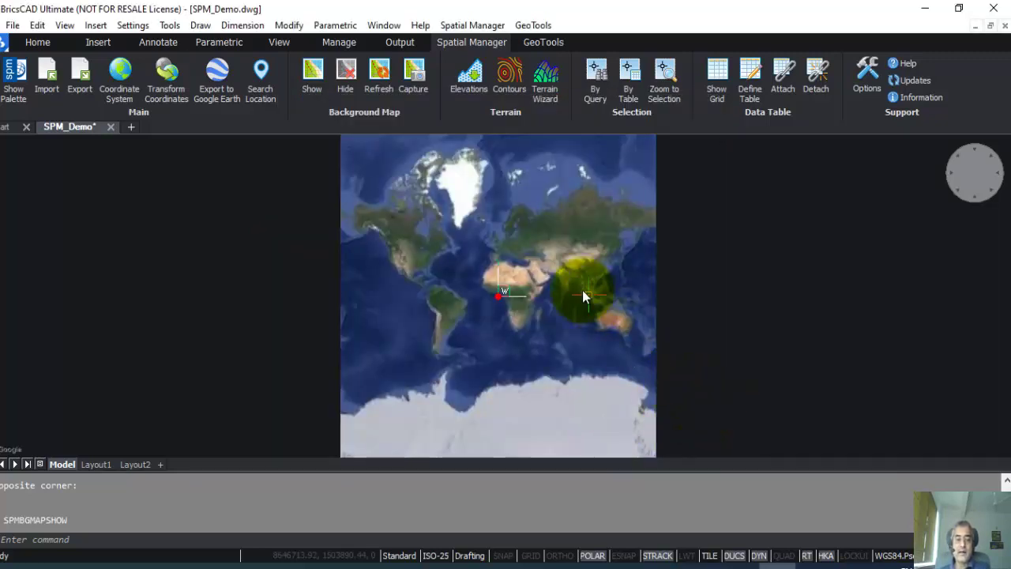
{"action": "scroll", "coordinate": [564, 284], "scroll_direction": "up", "scroll_amount": 5}
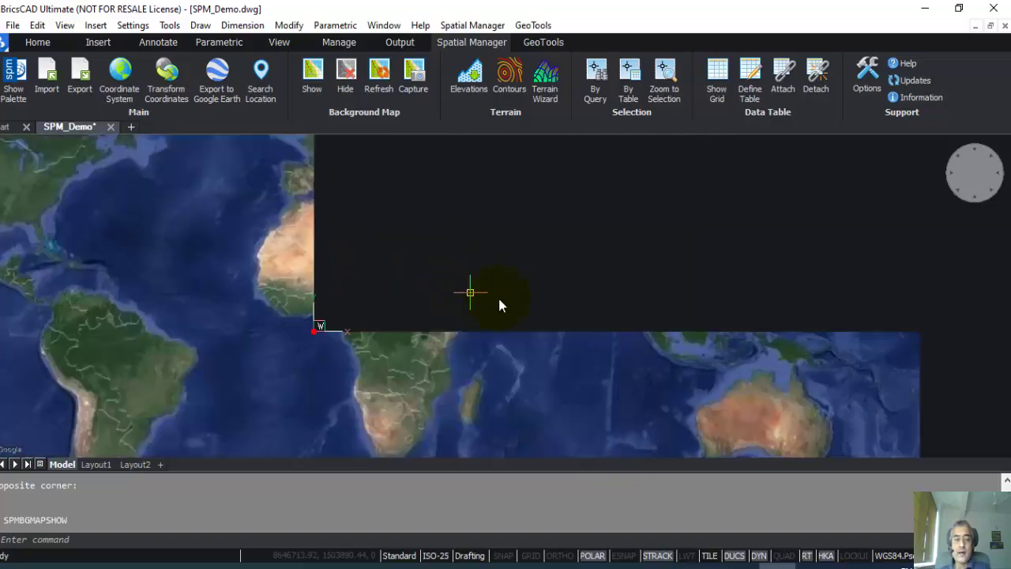
{"action": "scroll", "coordinate": [567, 288], "scroll_direction": "up", "scroll_amount": 5}
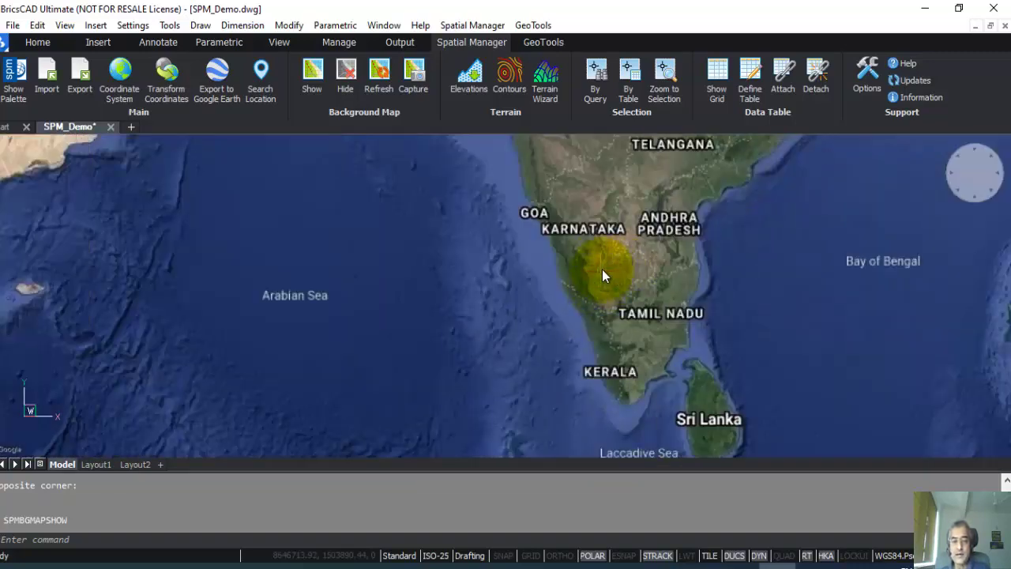
{"action": "scroll", "coordinate": [601, 257], "scroll_direction": "up", "scroll_amount": 5}
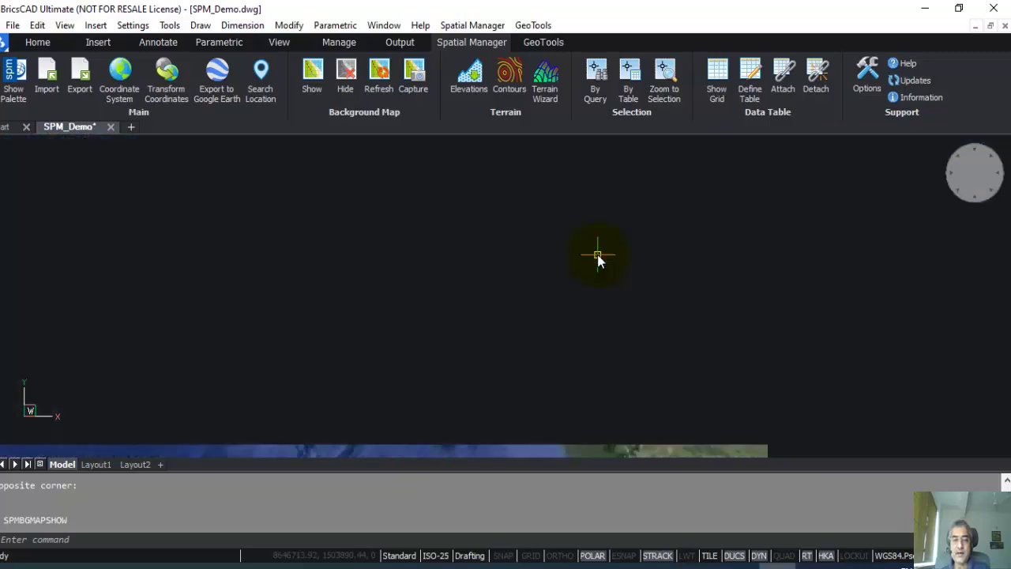
{"action": "scroll", "coordinate": [503, 314], "scroll_direction": "up", "scroll_amount": 5}
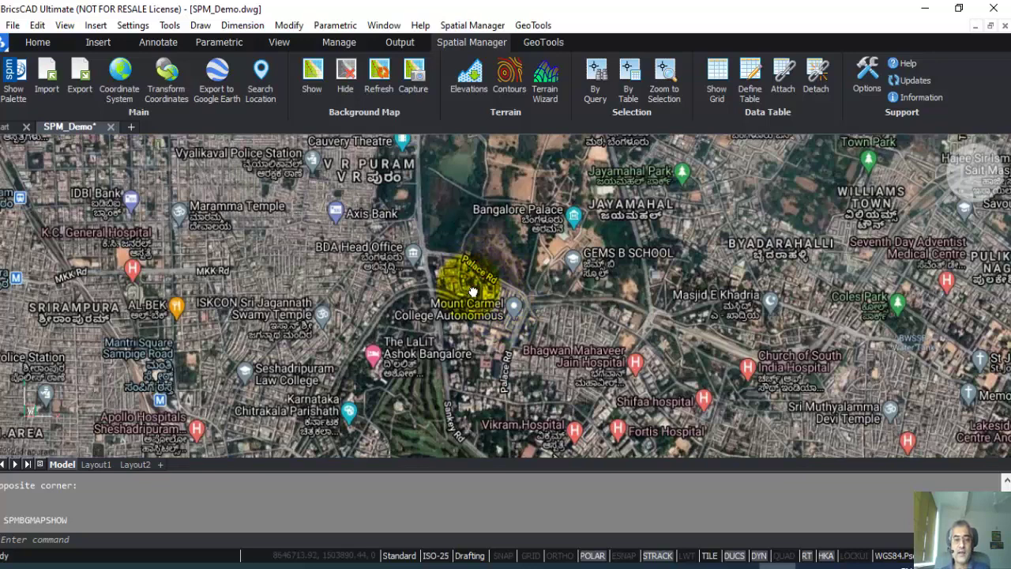
{"action": "scroll", "coordinate": [449, 290], "scroll_direction": "down", "scroll_amount": 3}
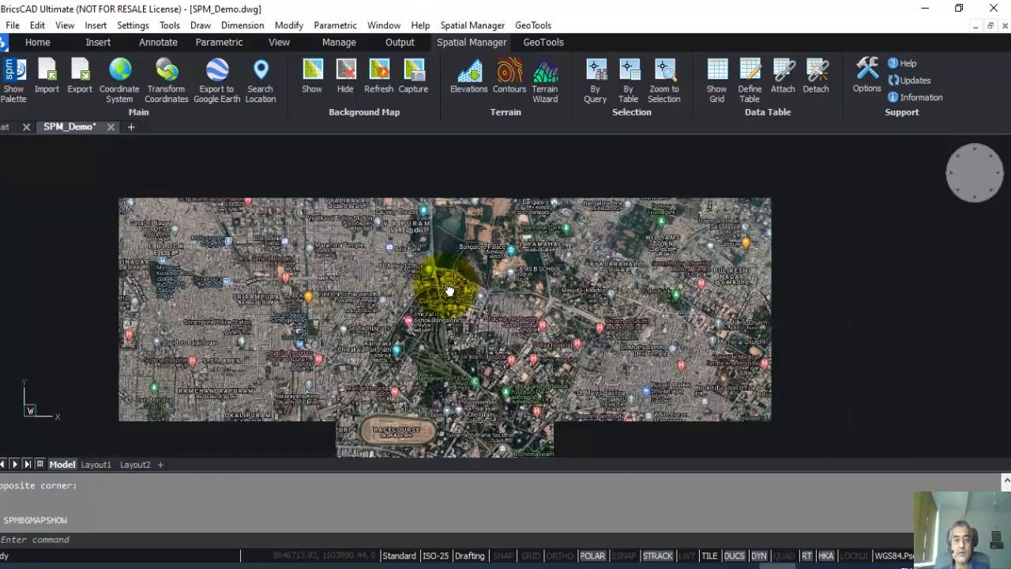
{"action": "scroll", "coordinate": [449, 290], "scroll_direction": "up", "scroll_amount": 3}
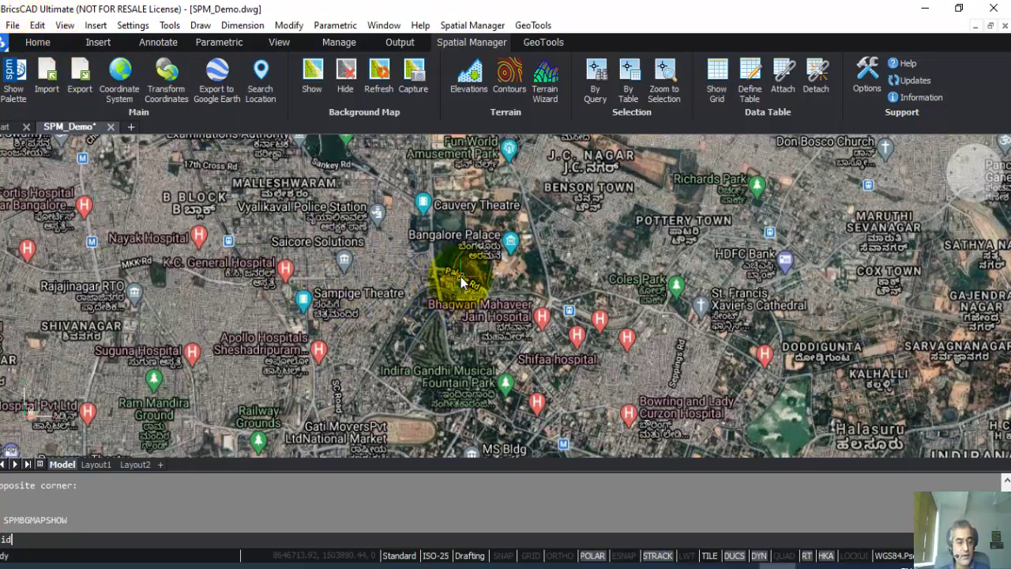
Step: Read Bangalore Palace's coordinates (X=8636820, Y=1459720, Z=0) and select them in the history
{"action": "key", "text": "Return"}
{"action": "left_click", "coordinate": [449, 248]}
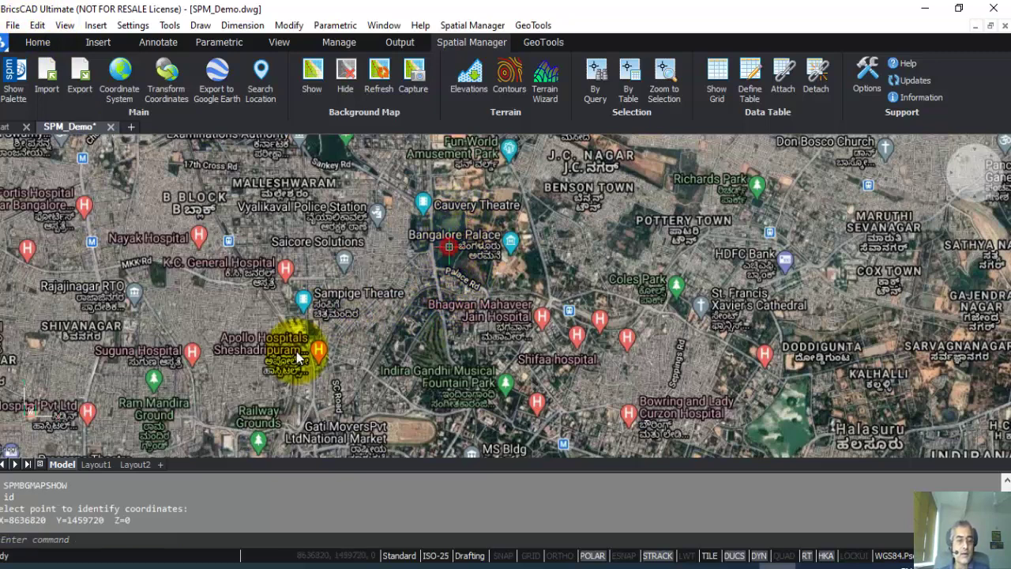
{"action": "left_click_drag", "start_coordinate": [2, 519], "coordinate": [134, 520]}
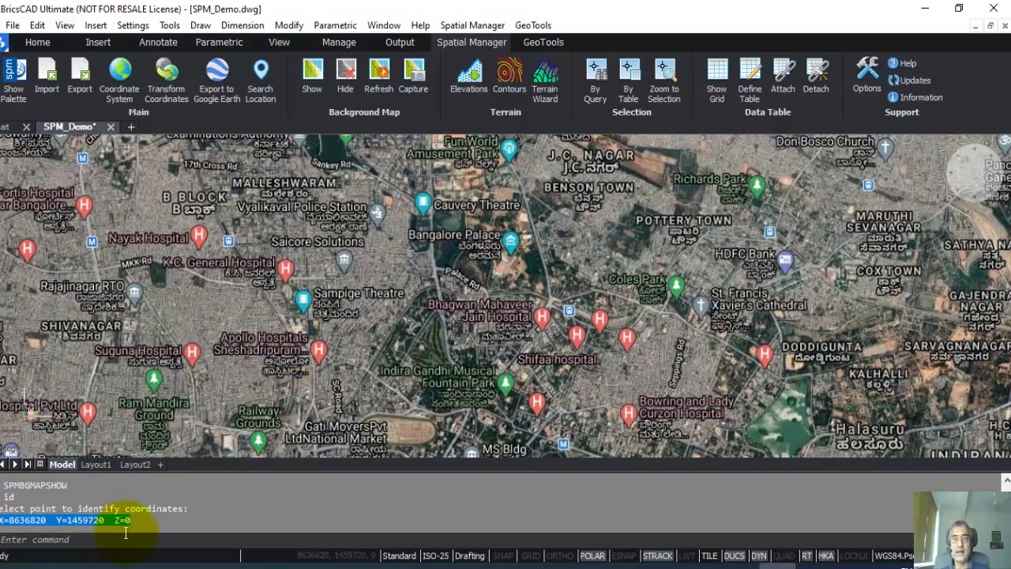
Step: Pan the background map east toward Hoodi, Krishnarajapura and Seegehalli
{"action": "scroll", "coordinate": [501, 270], "scroll_direction": "down", "scroll_amount": 2}
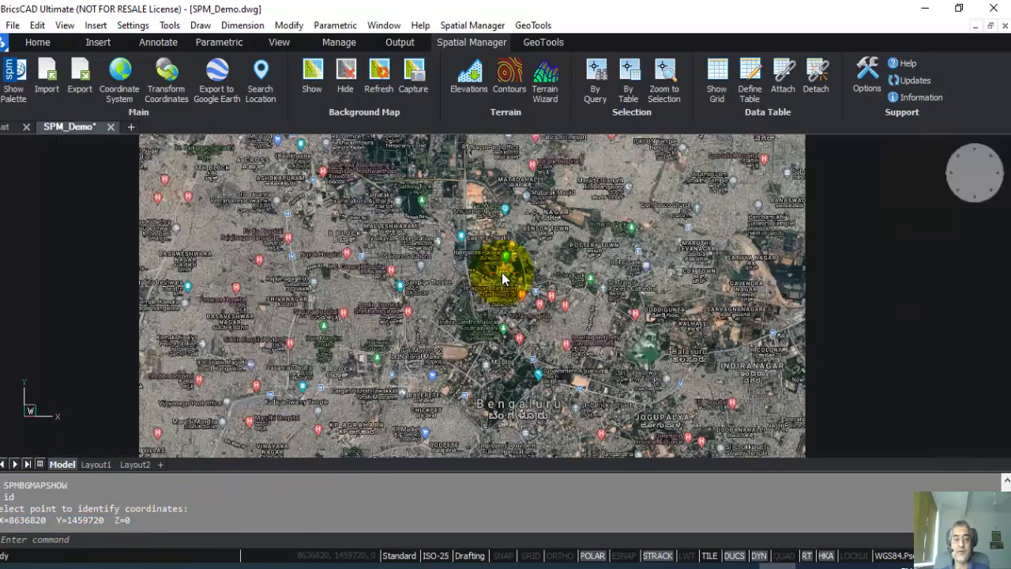
{"action": "middle_click_drag", "start_coordinate": [514, 293], "coordinate": [378, 280]}
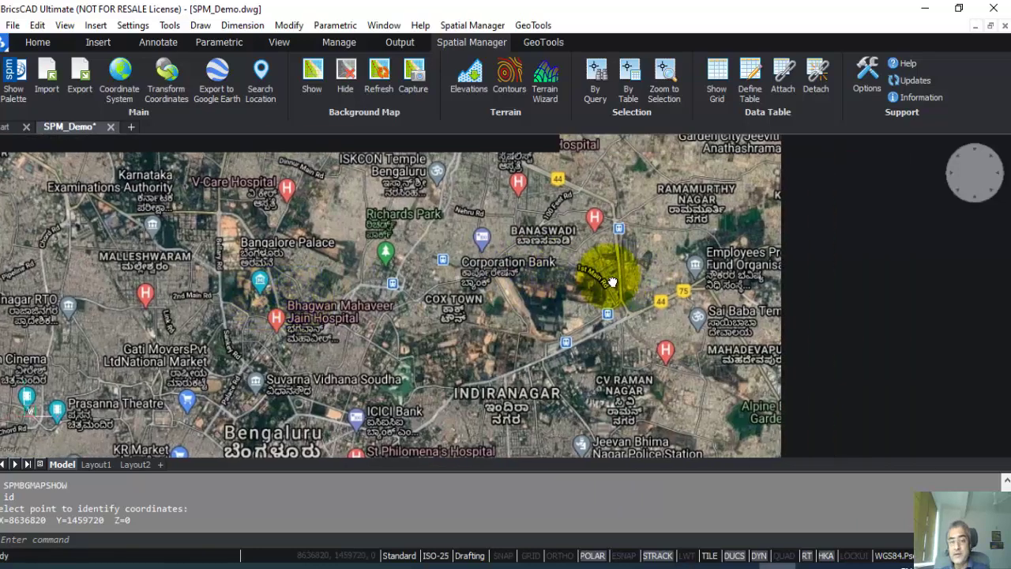
{"action": "middle_click_drag", "start_coordinate": [545, 281], "coordinate": [468, 288]}
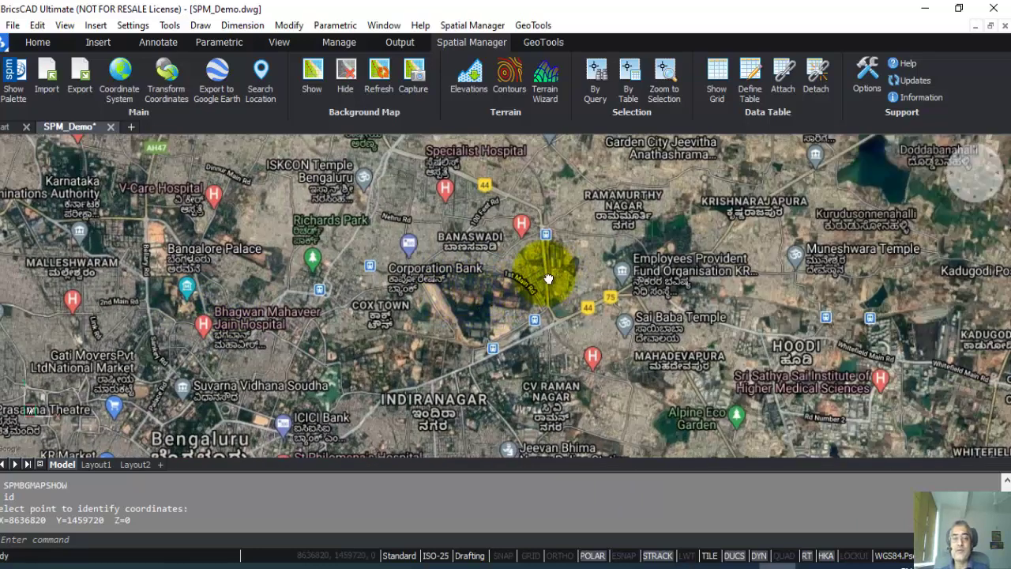
{"action": "middle_click_drag", "start_coordinate": [534, 286], "coordinate": [330, 294]}
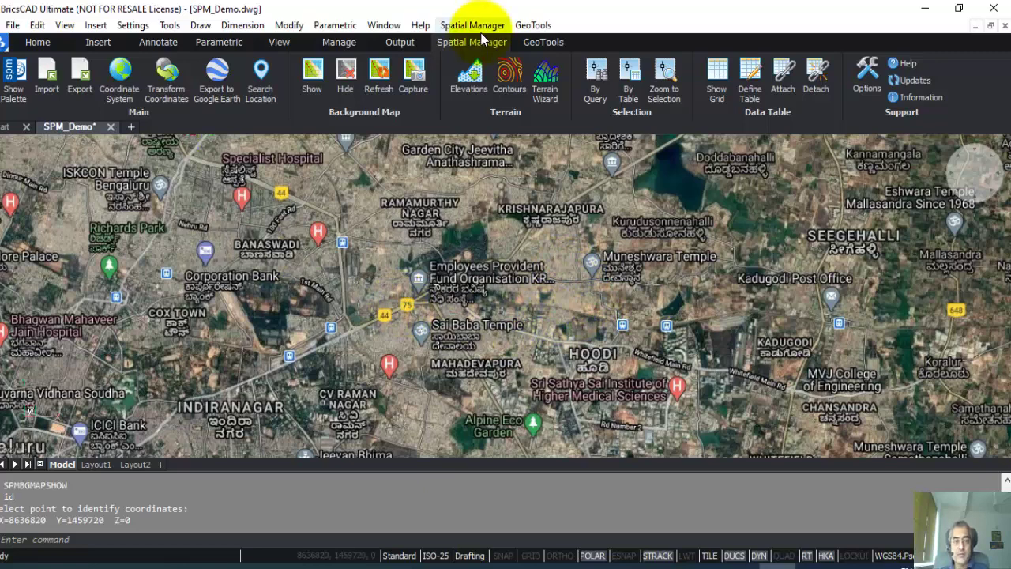
Step: Glance at the Output tools, the Spatial Manager and Help menus, then return to the Spatial Manager tab
{"action": "left_click", "coordinate": [406, 44]}
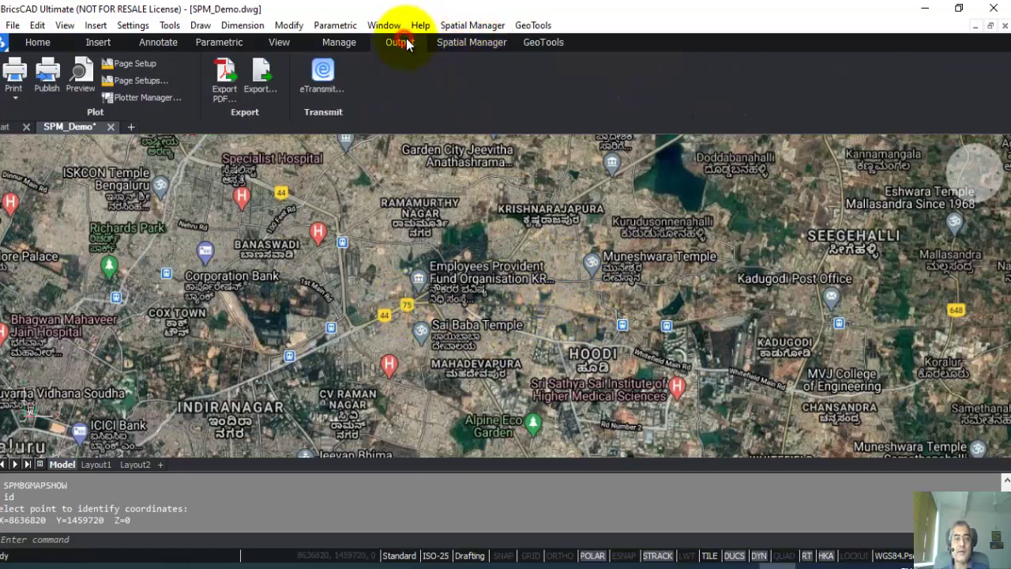
{"action": "left_click", "coordinate": [452, 45]}
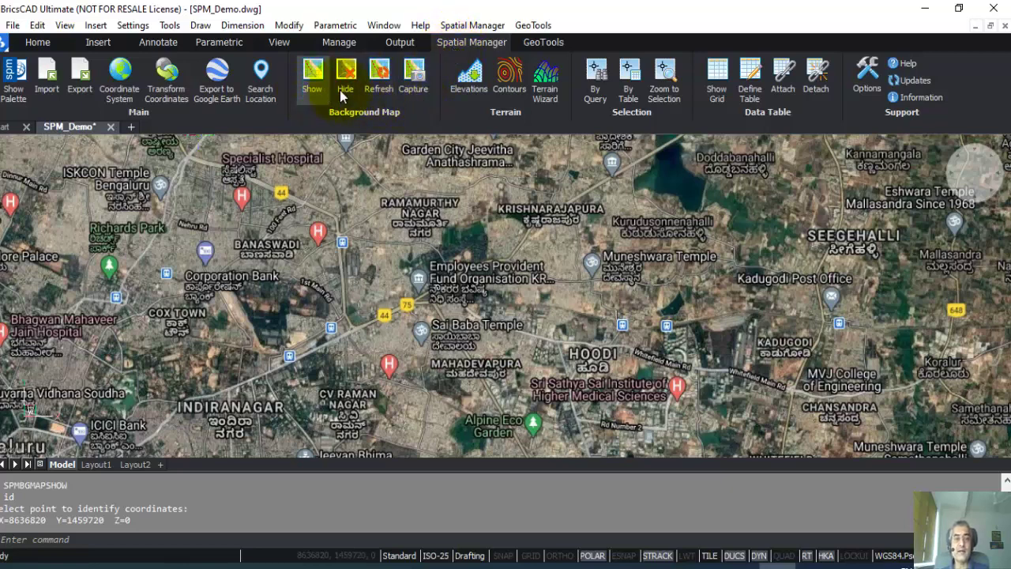
{"action": "left_click", "coordinate": [460, 26]}
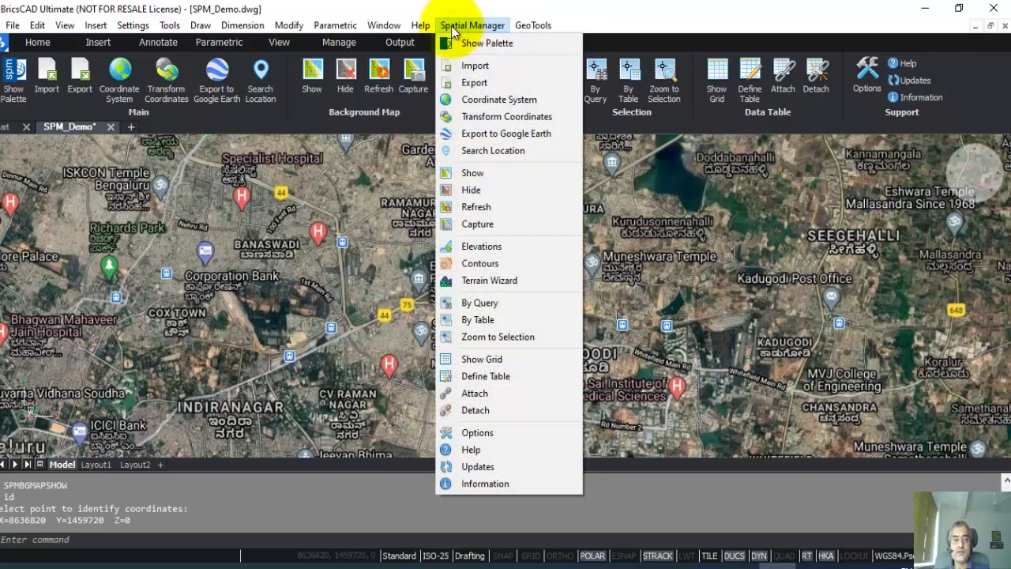
{"action": "left_click", "coordinate": [391, 43]}
{"action": "left_click", "coordinate": [391, 43]}
{"action": "left_click", "coordinate": [464, 45]}
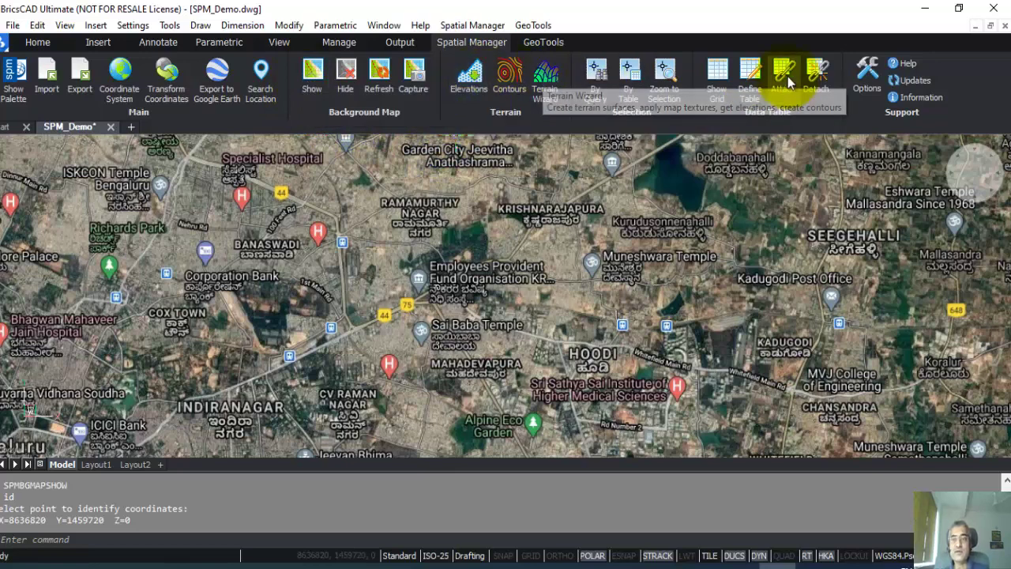
{"action": "right_click", "coordinate": [959, 54]}
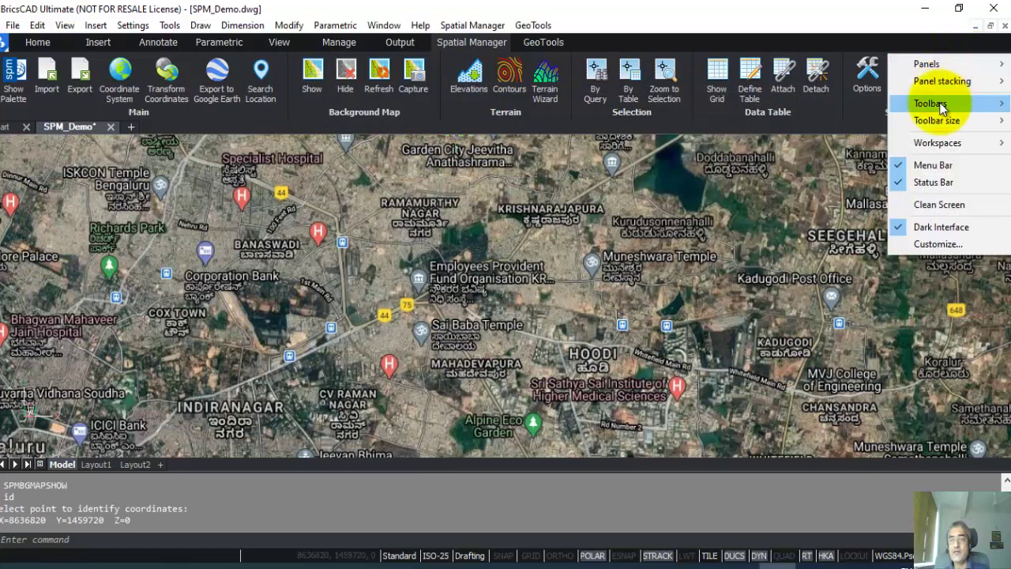
{"action": "mouse_move", "coordinate": [917, 103]}
{"action": "mouse_move", "coordinate": [813, 121]}
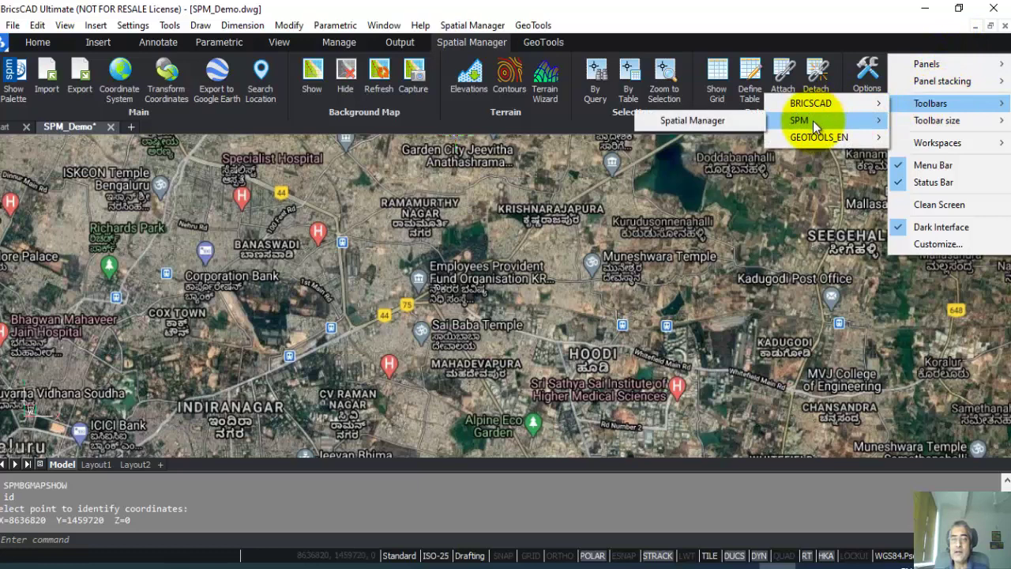
{"action": "left_click", "coordinate": [715, 122]}
{"action": "left_click_drag", "start_coordinate": [578, 275], "coordinate": [469, 213]}
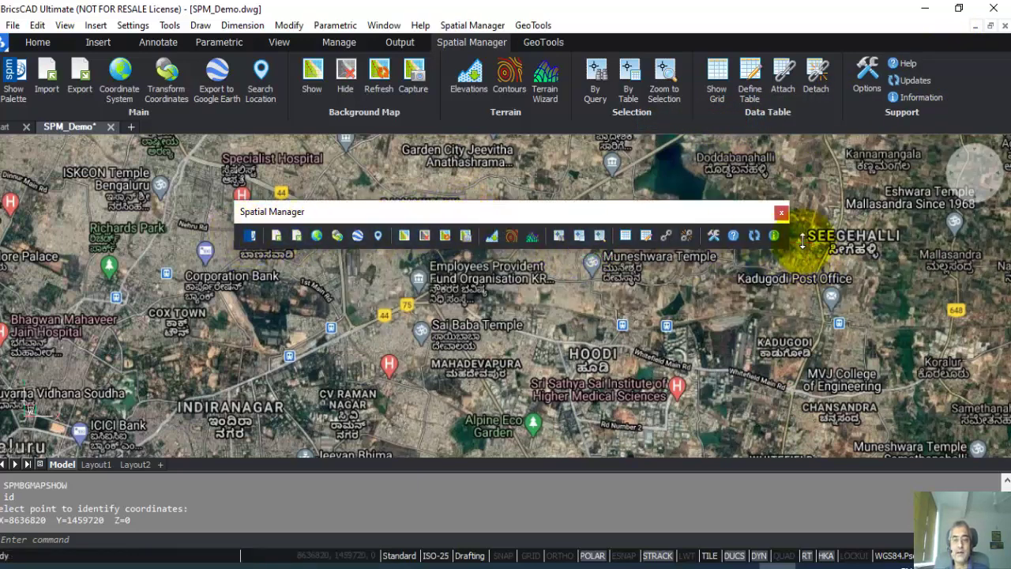
{"action": "left_click", "coordinate": [780, 212]}
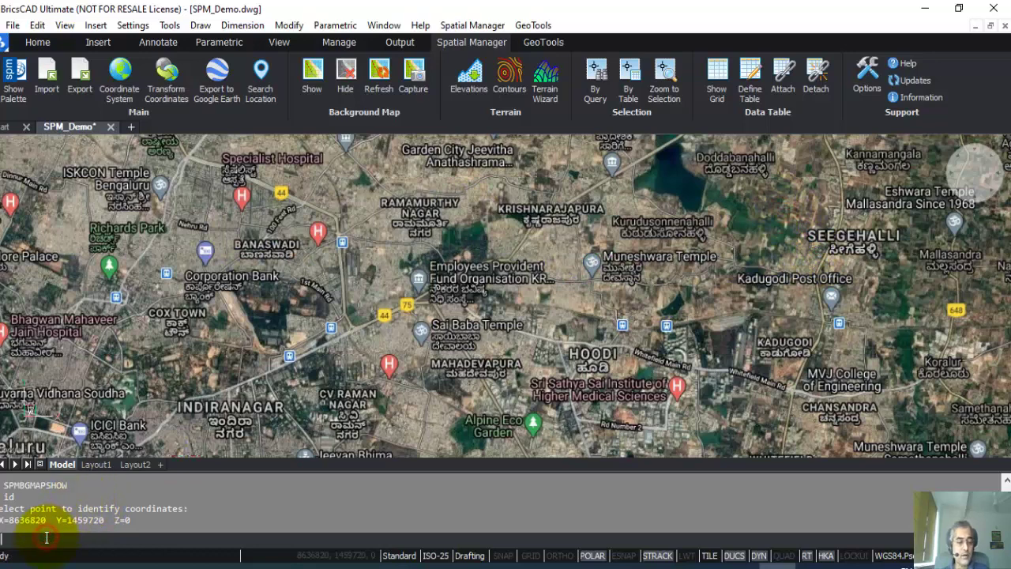
{"action": "type", "text": "spm"}
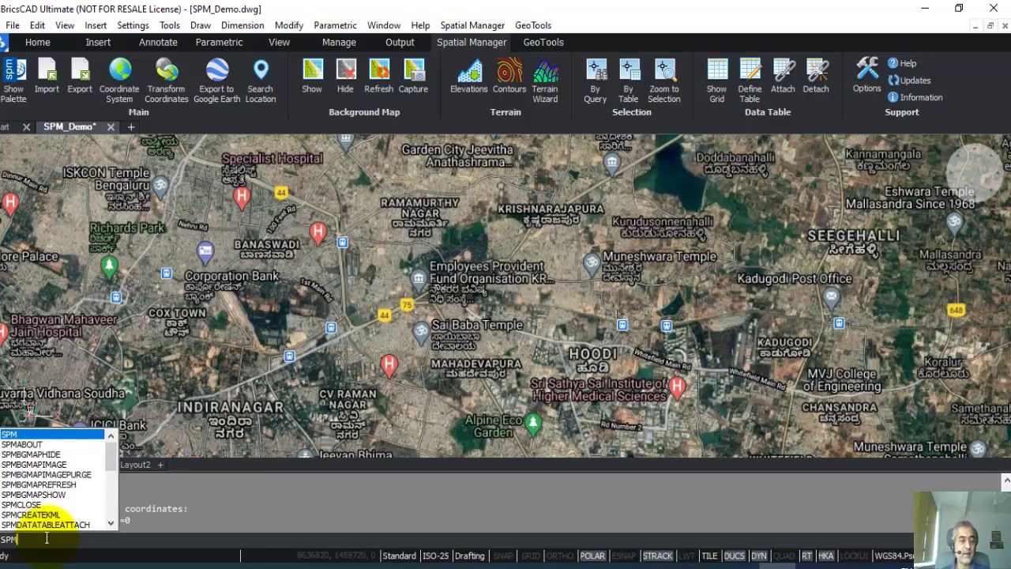
{"action": "key", "text": "Down"}
{"action": "key", "text": "Down"}
{"action": "key", "text": "Down"}
{"action": "key", "text": "Down"}
{"action": "key", "text": "Down"}
{"action": "key", "text": "Down"}
{"action": "key", "text": "Down"}
{"action": "key", "text": "Down"}
{"action": "key", "text": "Down"}
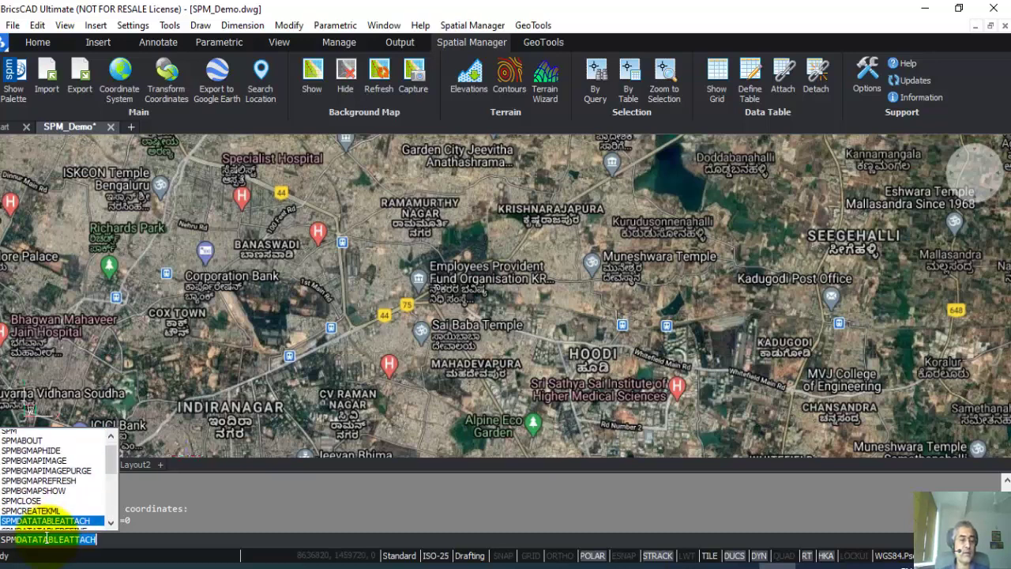
{"action": "key", "text": "Down"}
{"action": "key", "text": "Down"}
{"action": "key", "text": "Down"}
{"action": "key", "text": "Down"}
{"action": "key", "text": "Down"}
{"action": "key", "text": "Escape"}
{"action": "key", "text": "Escape"}
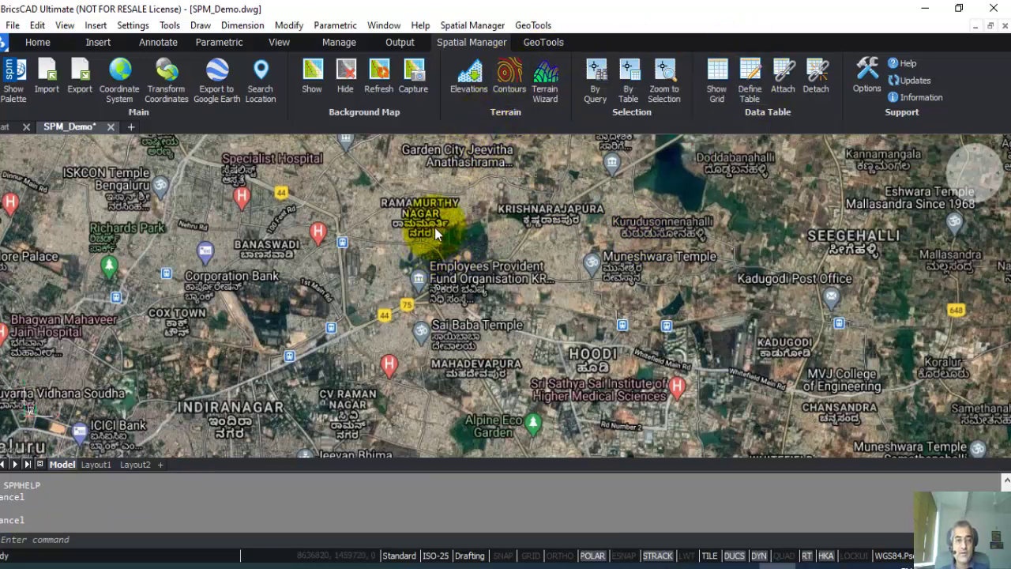
Step: Zoom out, then close in on Nandi Hills with its viewpoint, parking and temples
{"action": "scroll", "coordinate": [435, 228], "scroll_direction": "down", "scroll_amount": 5}
{"action": "scroll", "coordinate": [435, 228], "scroll_direction": "up", "scroll_amount": 5}
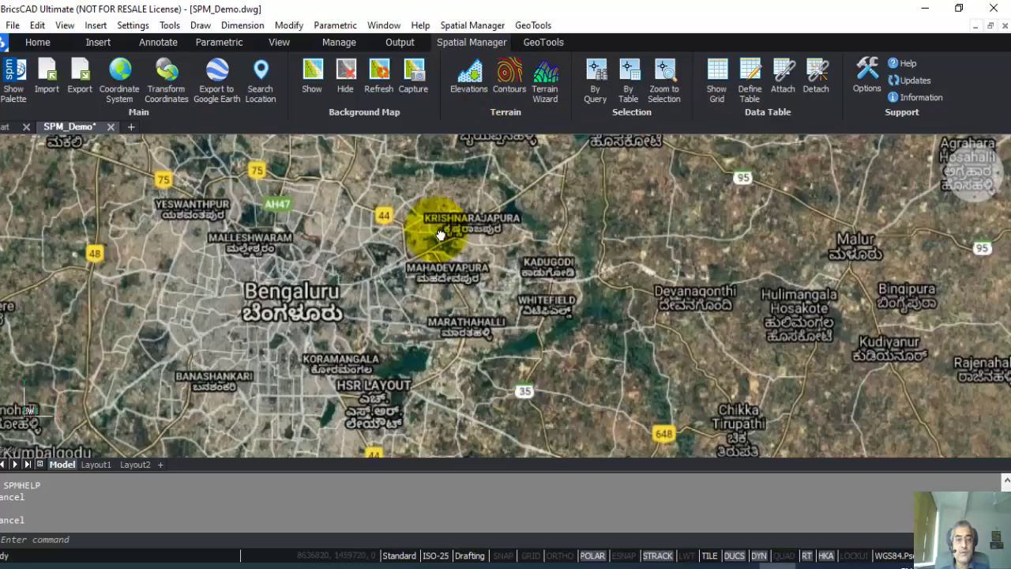
{"action": "scroll", "coordinate": [480, 228], "scroll_direction": "up", "scroll_amount": 4}
{"action": "scroll", "coordinate": [479, 229], "scroll_direction": "up", "scroll_amount": 2}
{"action": "scroll", "coordinate": [373, 221], "scroll_direction": "down", "scroll_amount": 5}
{"action": "scroll", "coordinate": [380, 247], "scroll_direction": "up", "scroll_amount": 3}
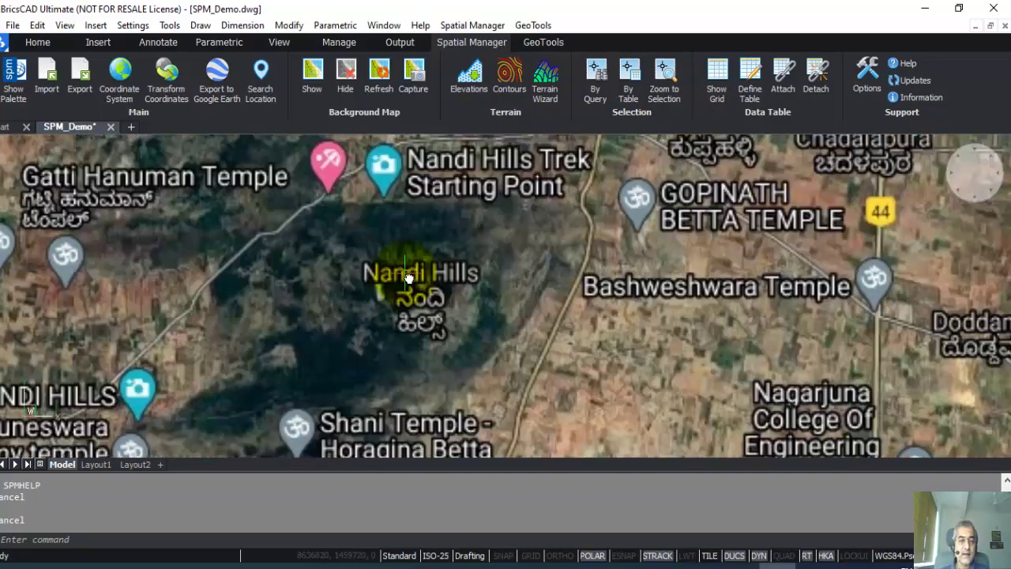
{"action": "scroll", "coordinate": [395, 289], "scroll_direction": "up", "scroll_amount": 3}
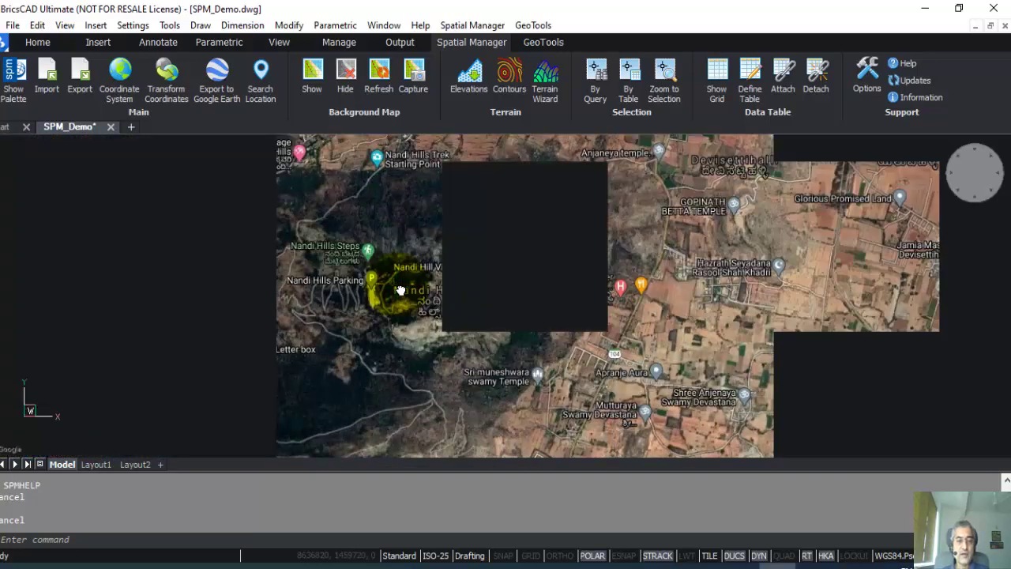
Step: Run Elevations and draw a download rectangle around Nandi Hills, selecting 3468 points
{"action": "left_click", "coordinate": [452, 27]}
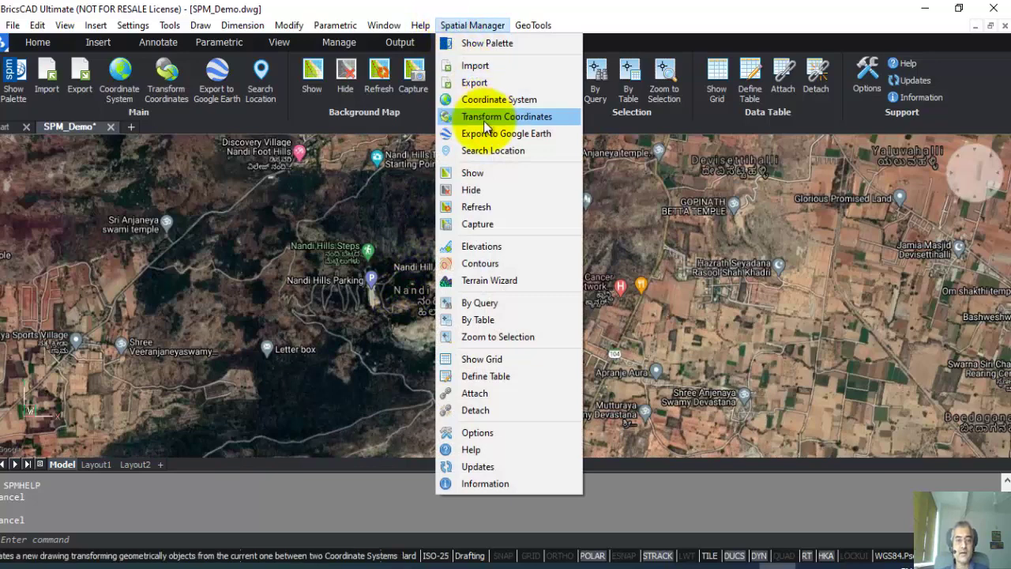
{"action": "left_click", "coordinate": [481, 249]}
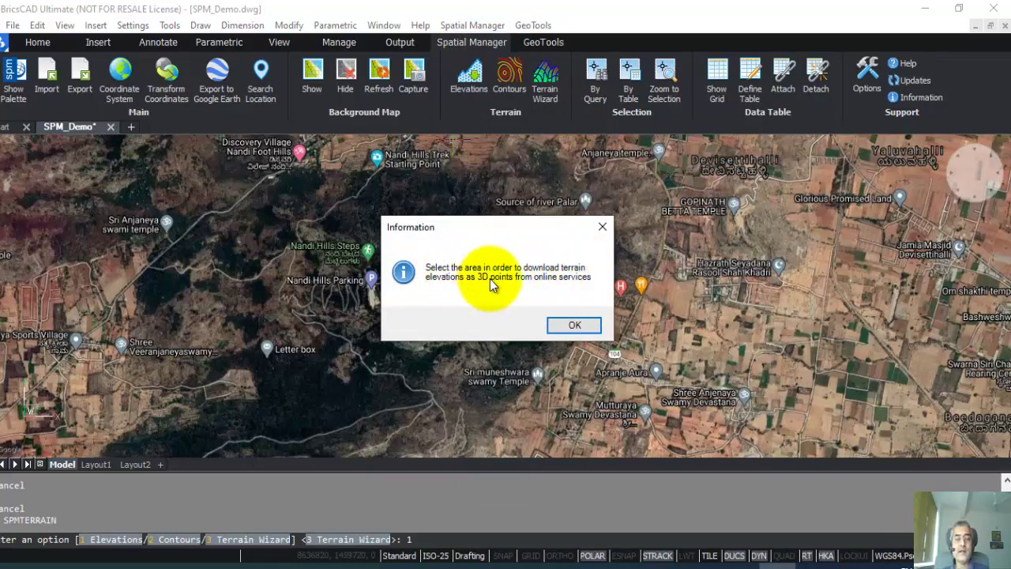
{"action": "left_click", "coordinate": [577, 326]}
{"action": "left_click", "coordinate": [220, 154]}
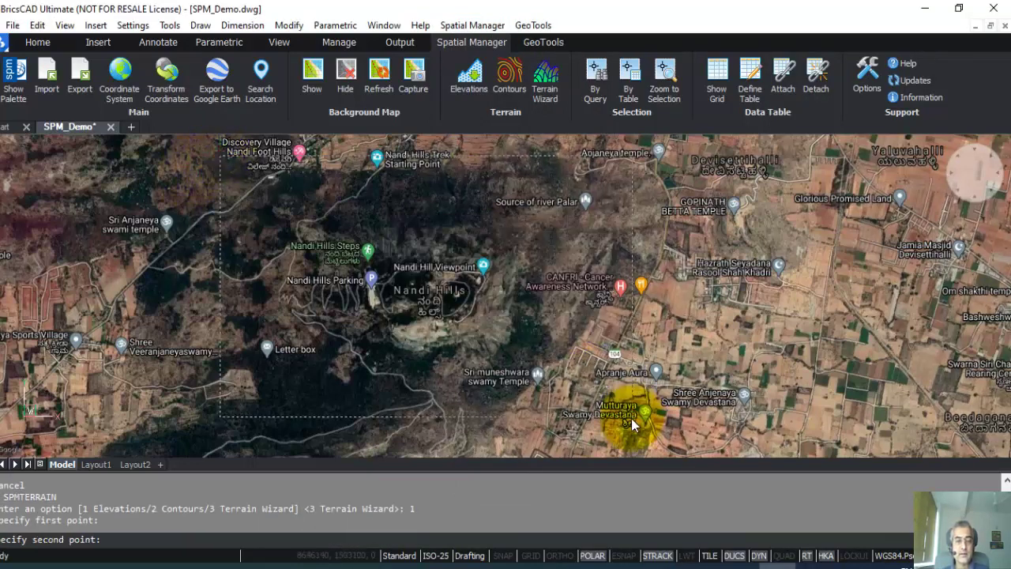
{"action": "left_click", "coordinate": [571, 430]}
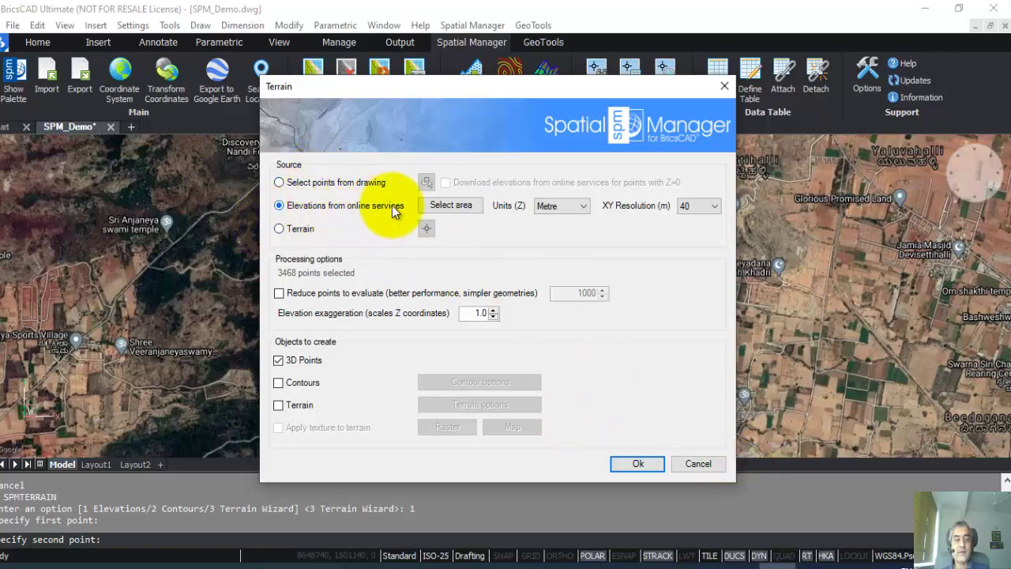
Step: Keep 40 m XY resolution, add contours and a terrain, and set its geometry to Tin Surface
{"action": "left_click", "coordinate": [714, 206]}
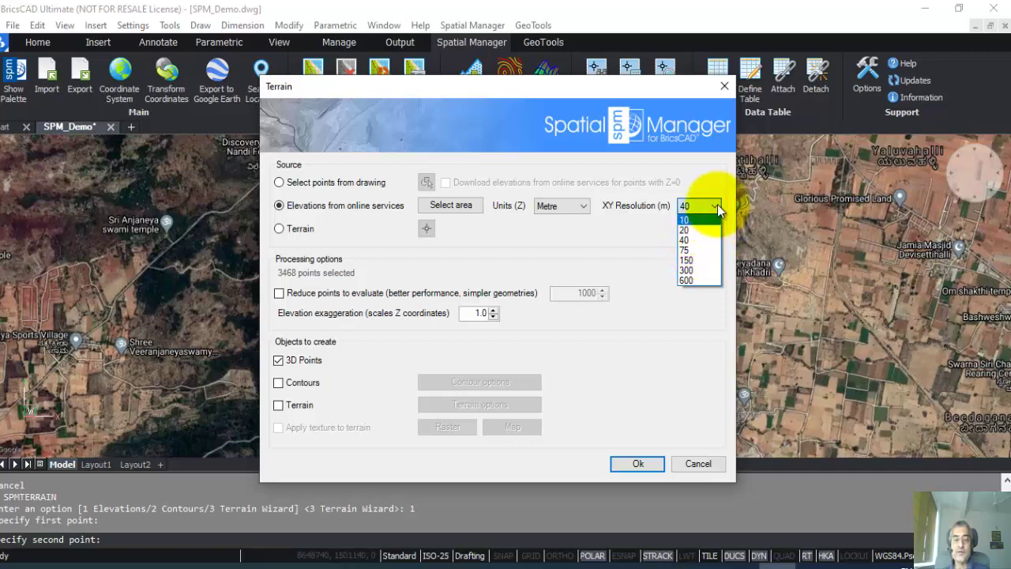
{"action": "left_click", "coordinate": [688, 241]}
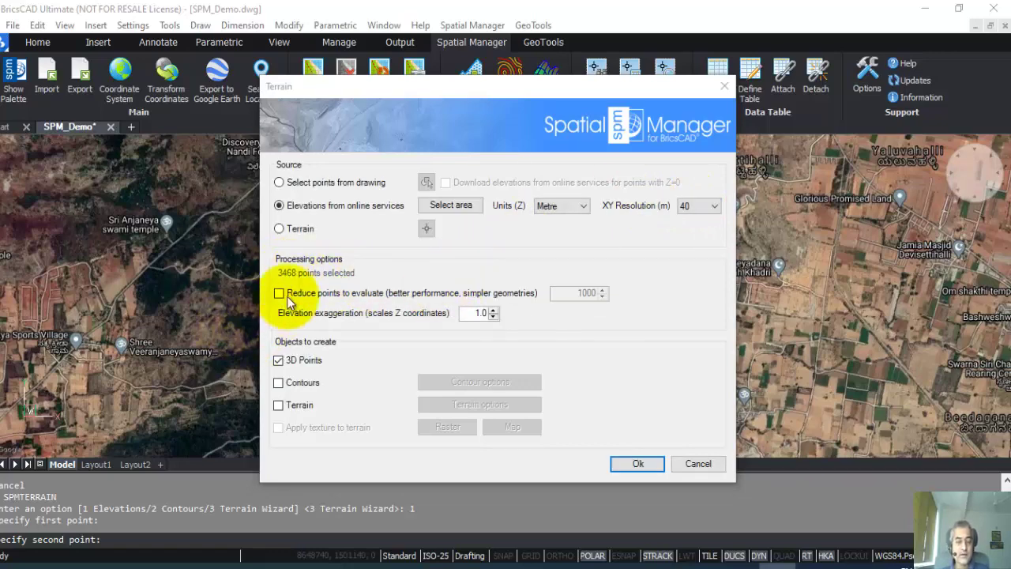
{"action": "left_click", "coordinate": [279, 383]}
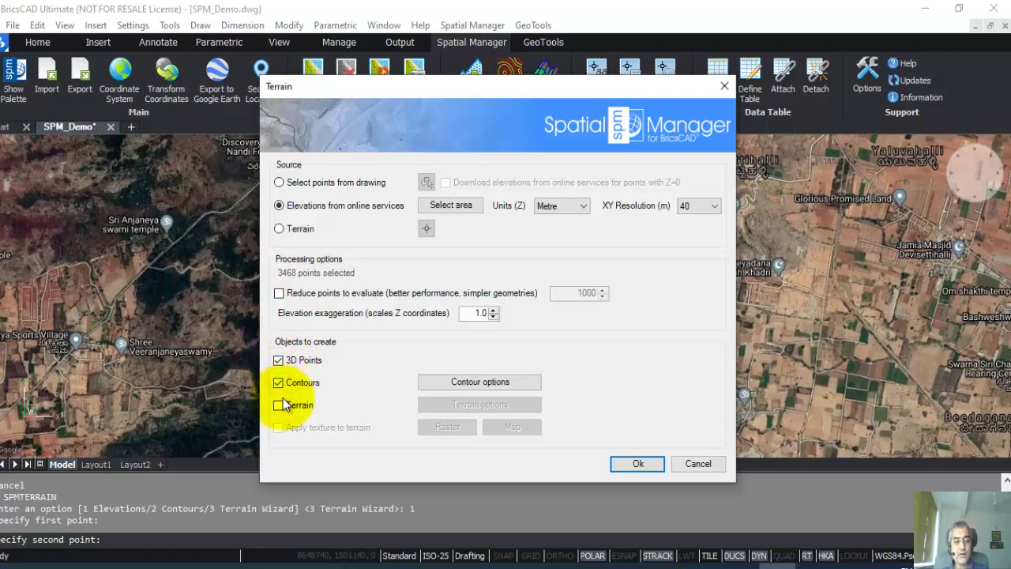
{"action": "left_click", "coordinate": [279, 405]}
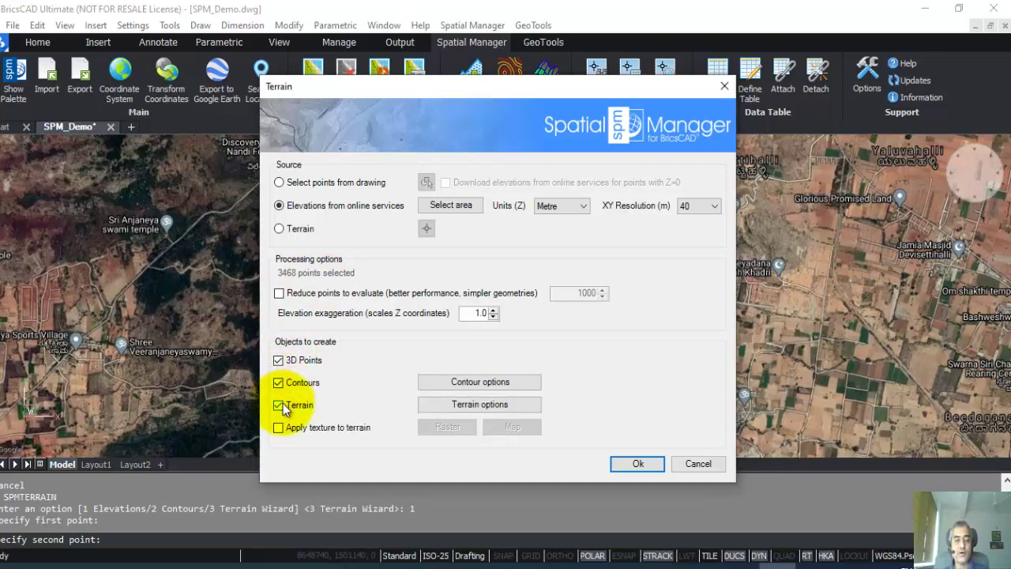
{"action": "left_click", "coordinate": [469, 405]}
{"action": "left_click", "coordinate": [496, 275]}
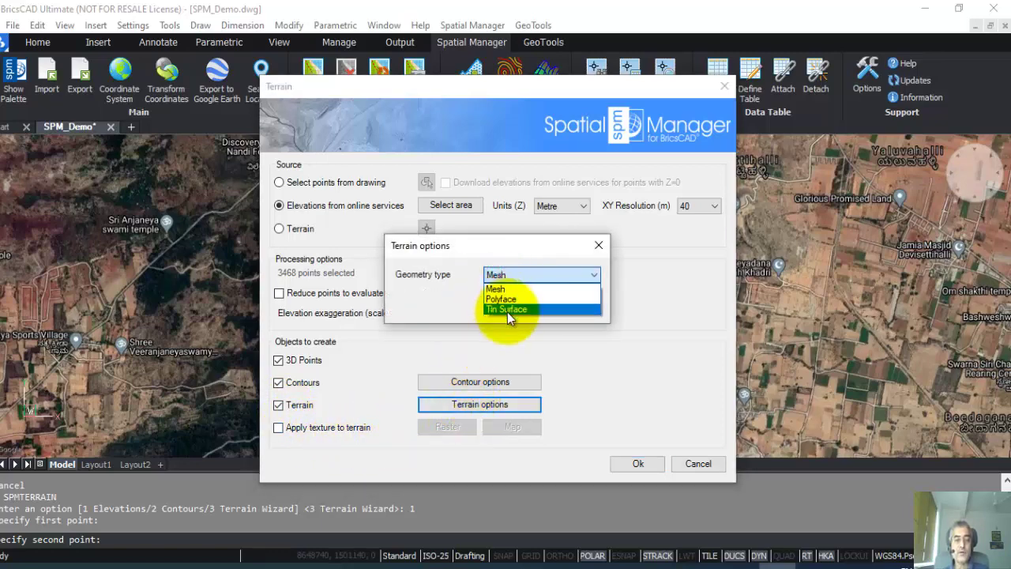
{"action": "left_click", "coordinate": [507, 311]}
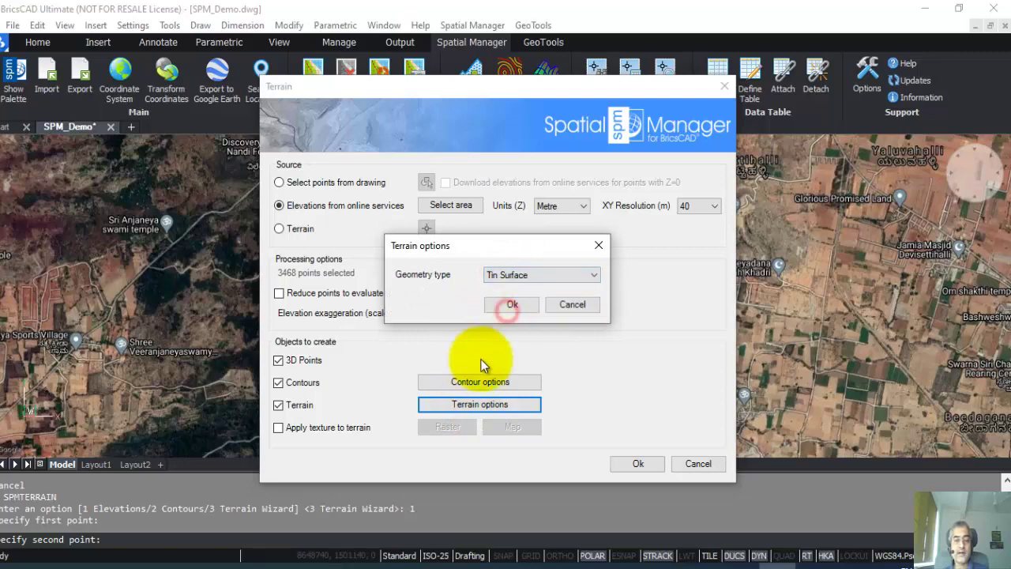
{"action": "left_click", "coordinate": [510, 281]}
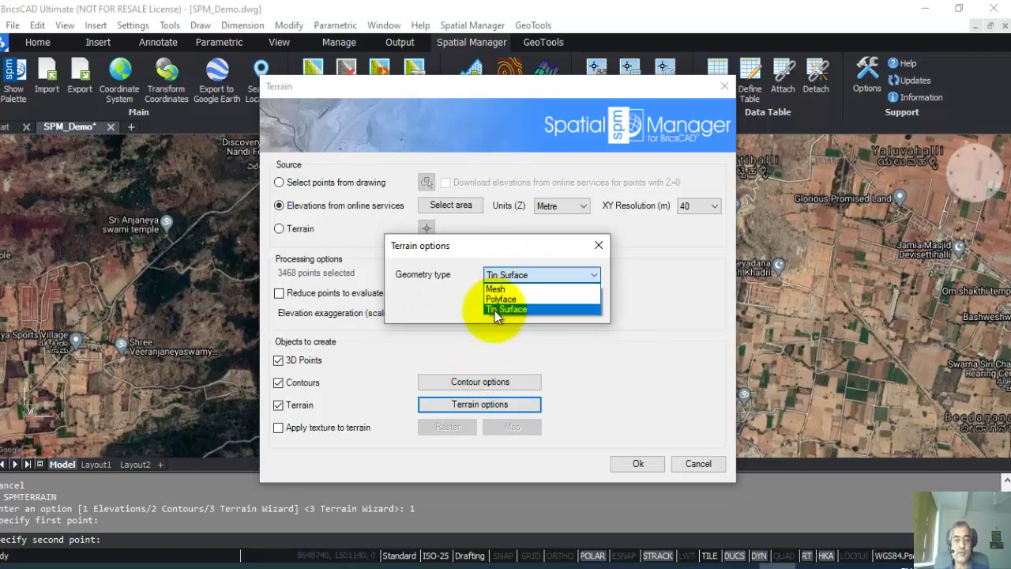
Step: Keep TIN Surface, give contours a minor interval of 5 and major every 25, and create the terrain
{"action": "left_click", "coordinate": [498, 309]}
{"action": "left_click", "coordinate": [480, 382]}
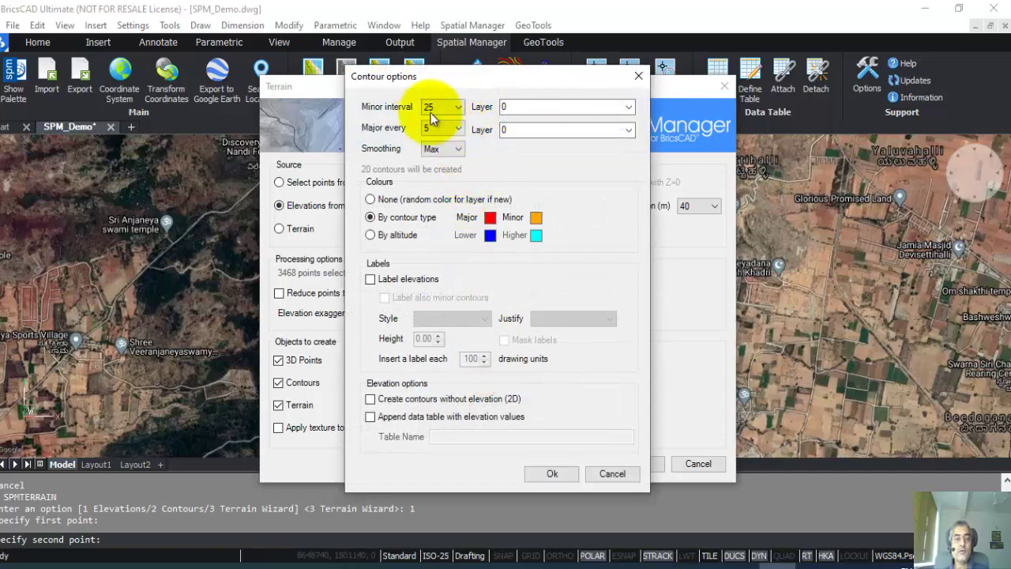
{"action": "left_click", "coordinate": [435, 108]}
{"action": "left_click", "coordinate": [429, 173]}
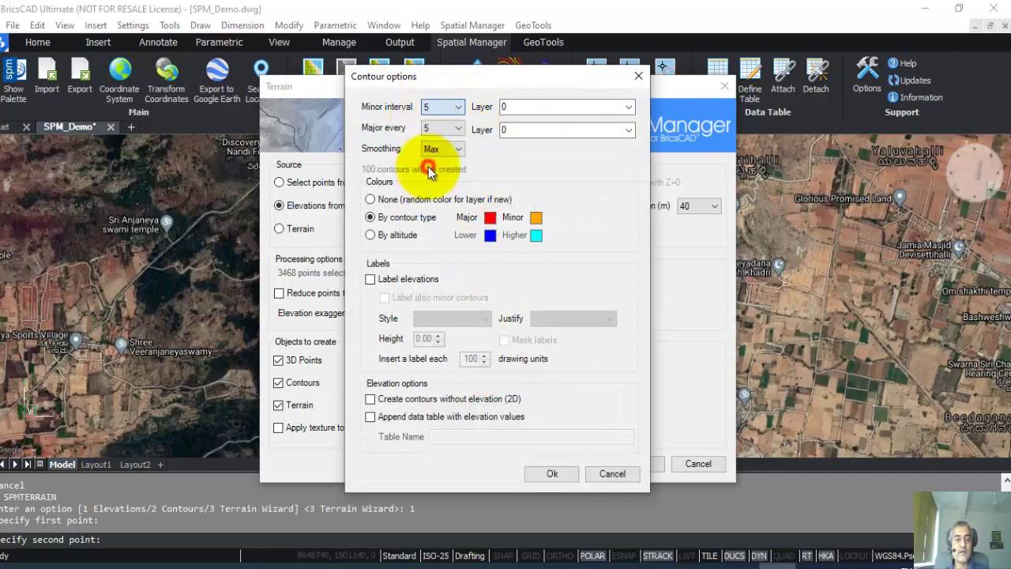
{"action": "left_click", "coordinate": [434, 129]}
{"action": "left_click", "coordinate": [433, 182]}
{"action": "left_click", "coordinate": [506, 108]}
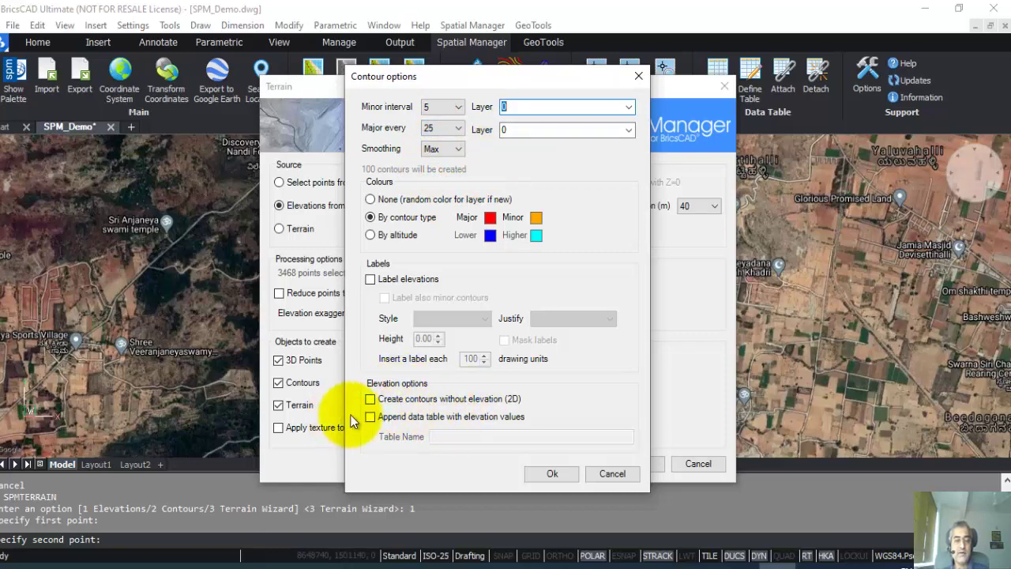
{"action": "left_click", "coordinate": [550, 473]}
{"action": "left_click", "coordinate": [632, 464]}
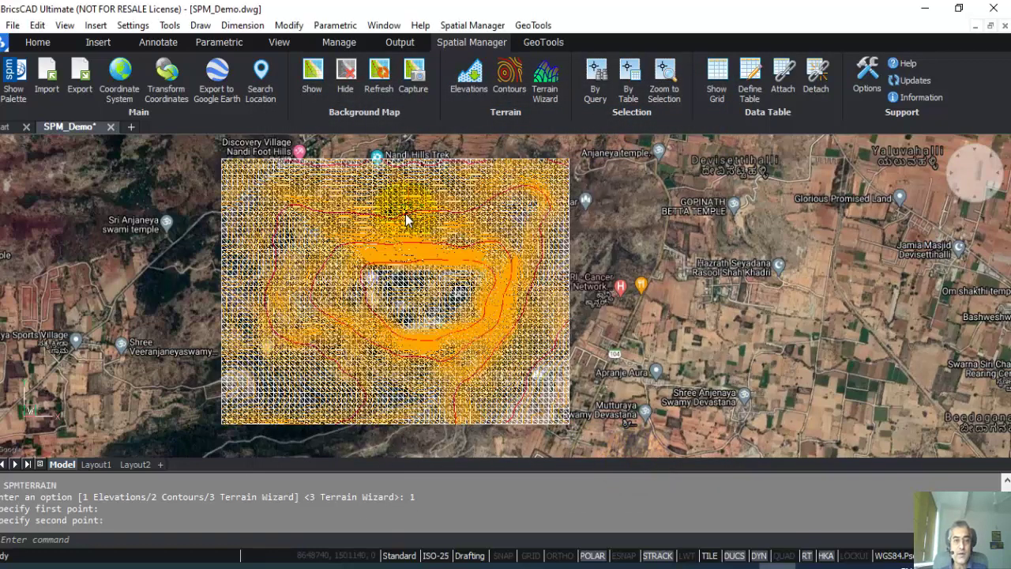
Step: Zoom and orbit to inspect the terrain in 3D, cancel the leftover prompt, and return to Top view
{"action": "scroll", "coordinate": [259, 246], "scroll_direction": "up", "scroll_amount": 3}
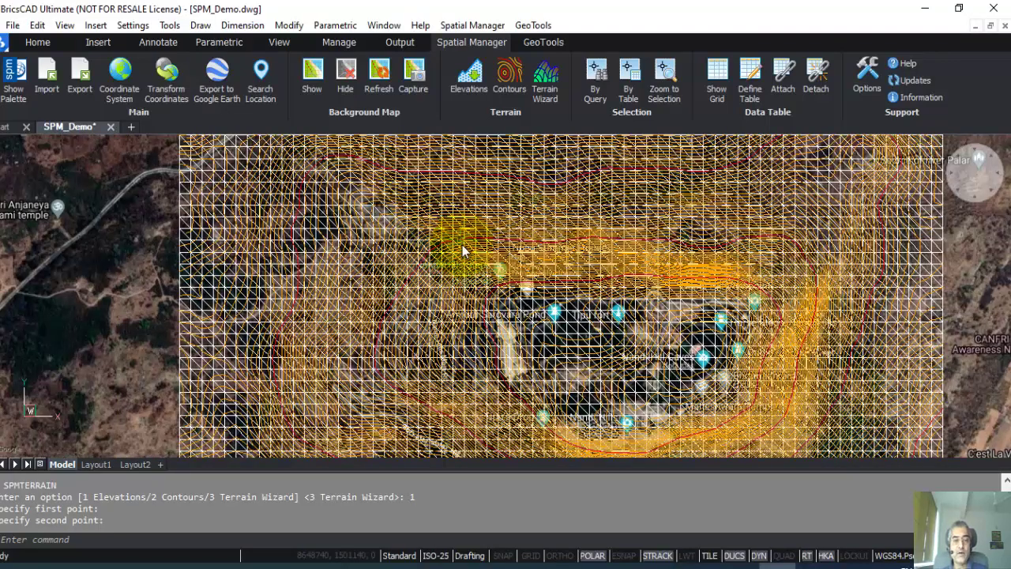
{"action": "scroll", "coordinate": [462, 248], "scroll_direction": "down", "scroll_amount": 5}
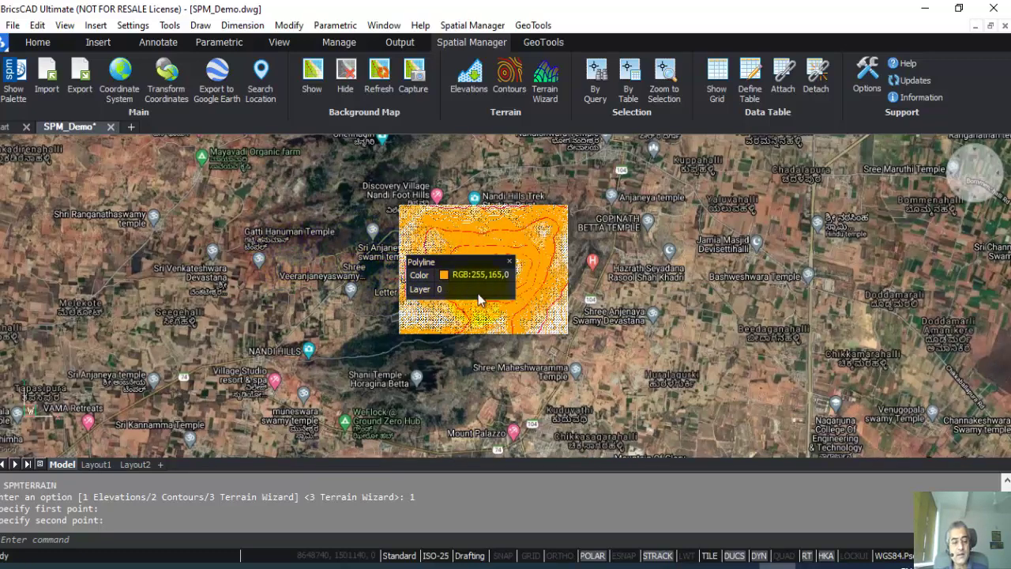
{"action": "middle_click_drag", "start_coordinate": [379, 305], "coordinate": [492, 290], "text": "shift"}
{"action": "scroll", "coordinate": [459, 276], "scroll_direction": "up", "scroll_amount": 3}
{"action": "key", "text": "Escape"}
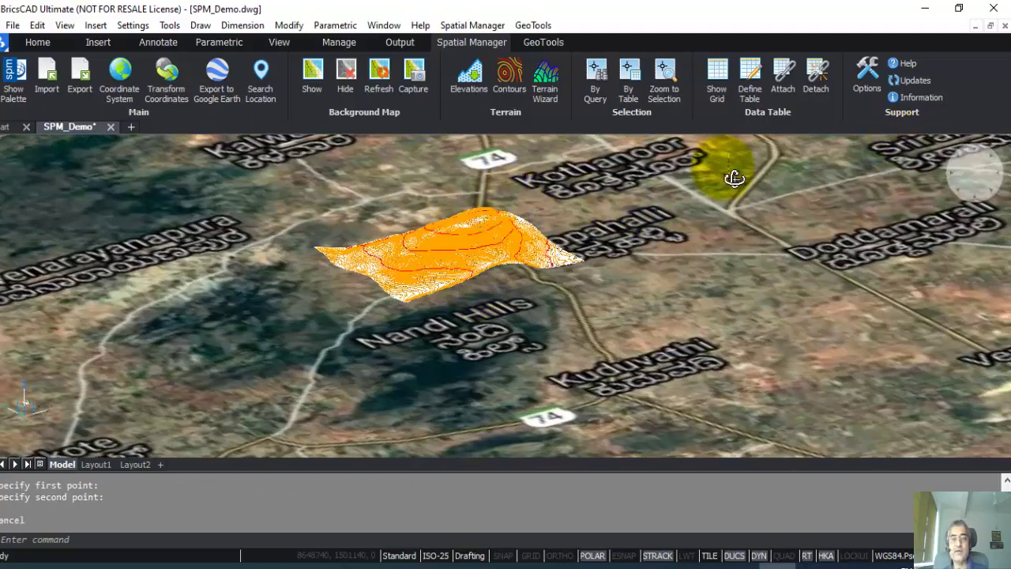
{"action": "left_click", "coordinate": [975, 169]}
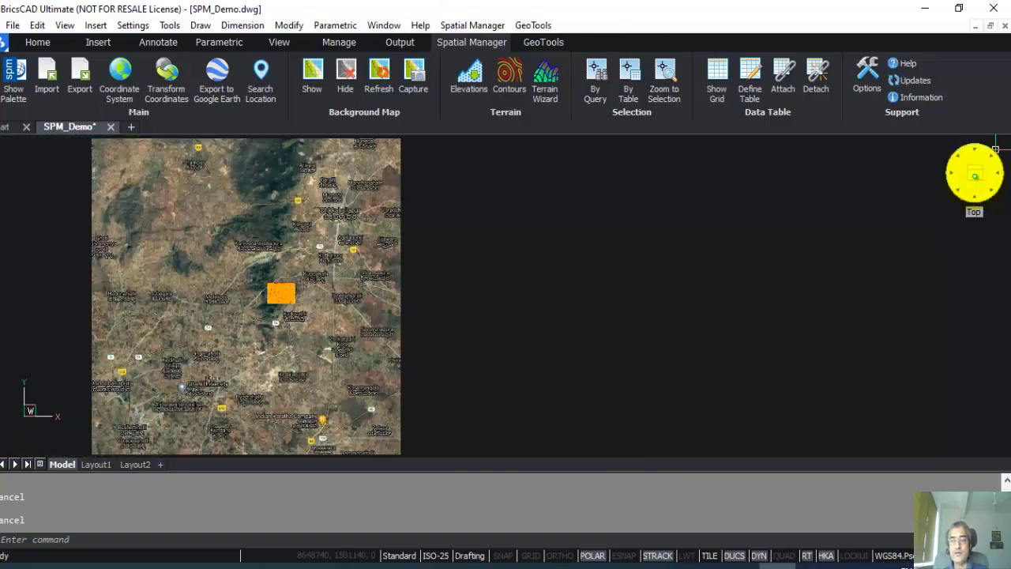
Step: Capture the current map view with Spatial Manager as a JPG raster image
{"action": "left_click", "coordinate": [466, 25]}
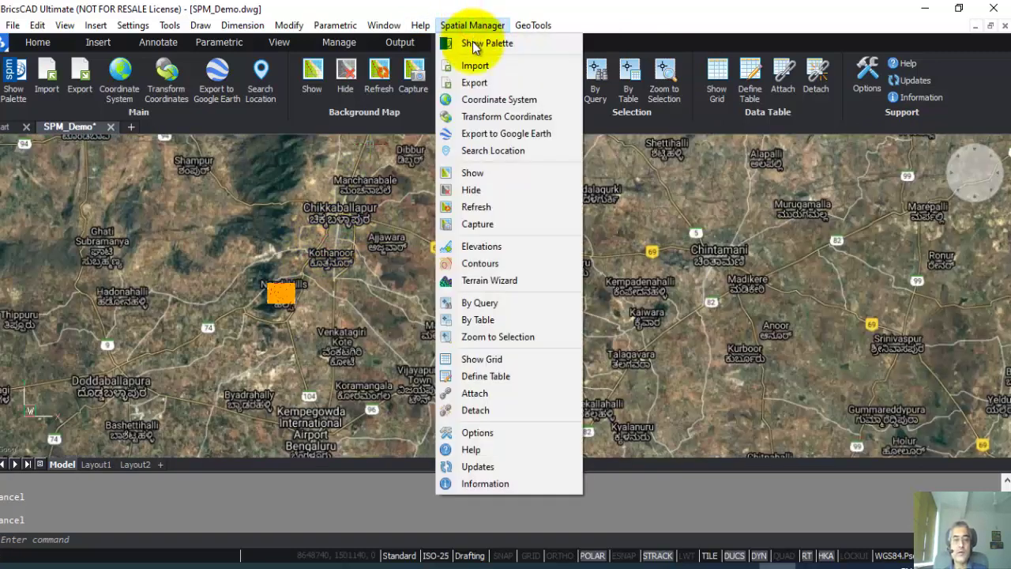
{"action": "left_click", "coordinate": [474, 227]}
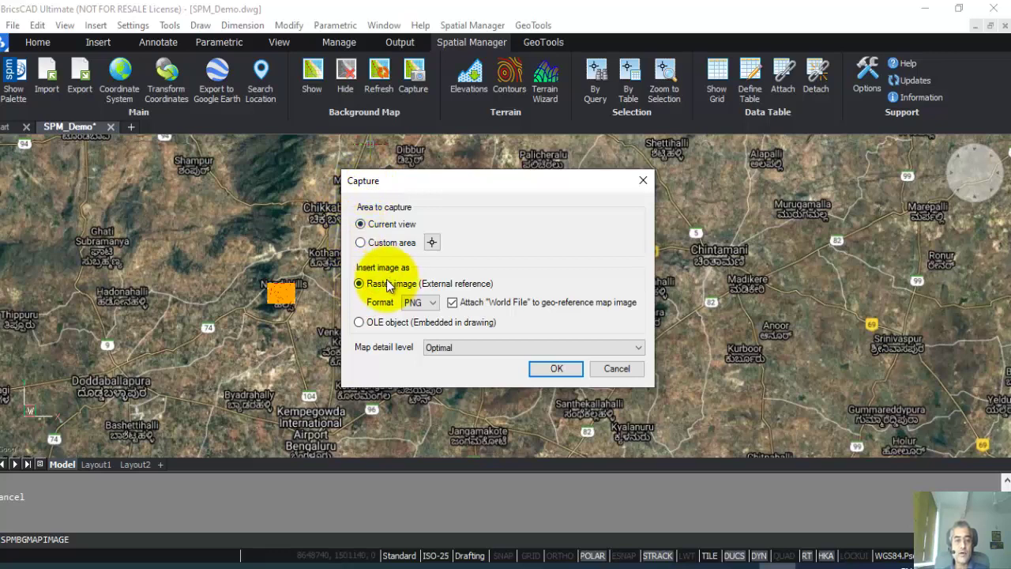
{"action": "left_click", "coordinate": [423, 307]}
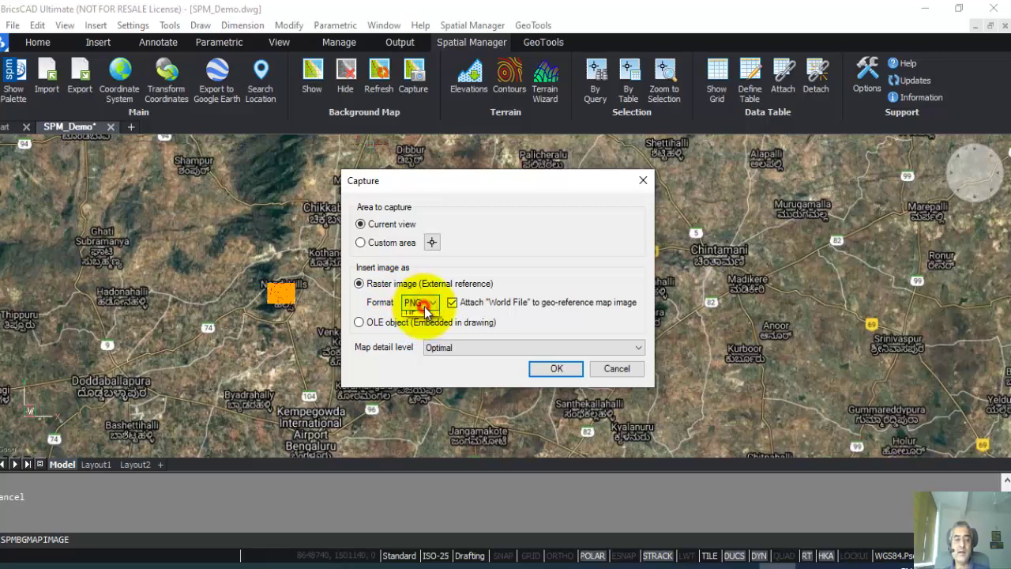
{"action": "left_click", "coordinate": [419, 328]}
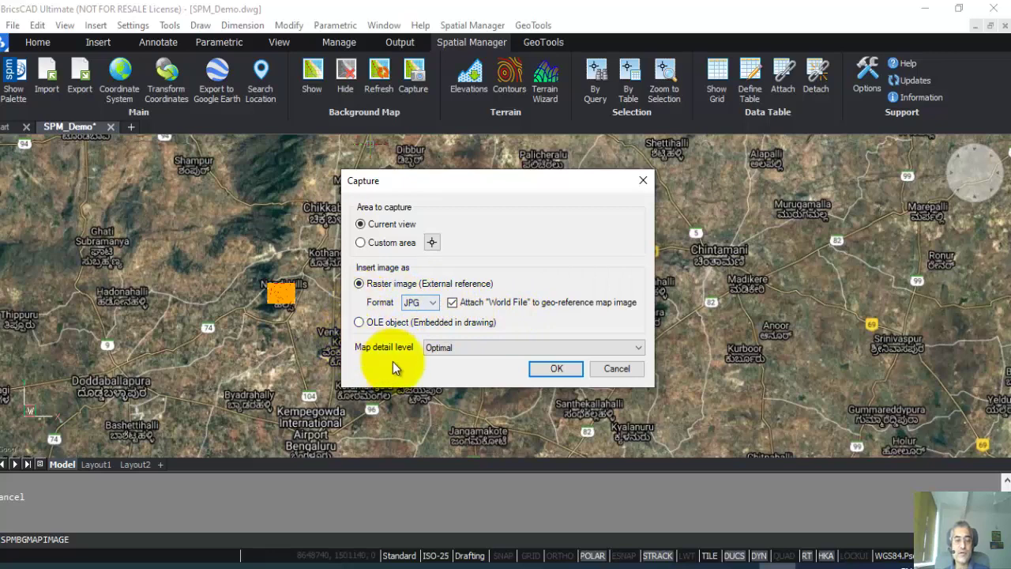
{"action": "left_click", "coordinate": [551, 369]}
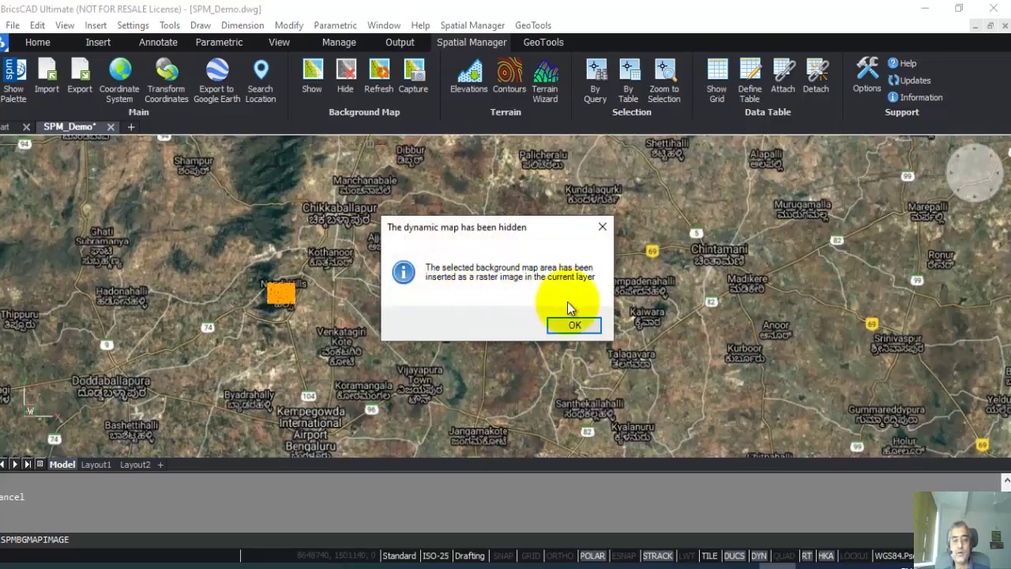
{"action": "left_click", "coordinate": [575, 326]}
{"action": "scroll", "coordinate": [460, 278], "scroll_direction": "down", "scroll_amount": 6}
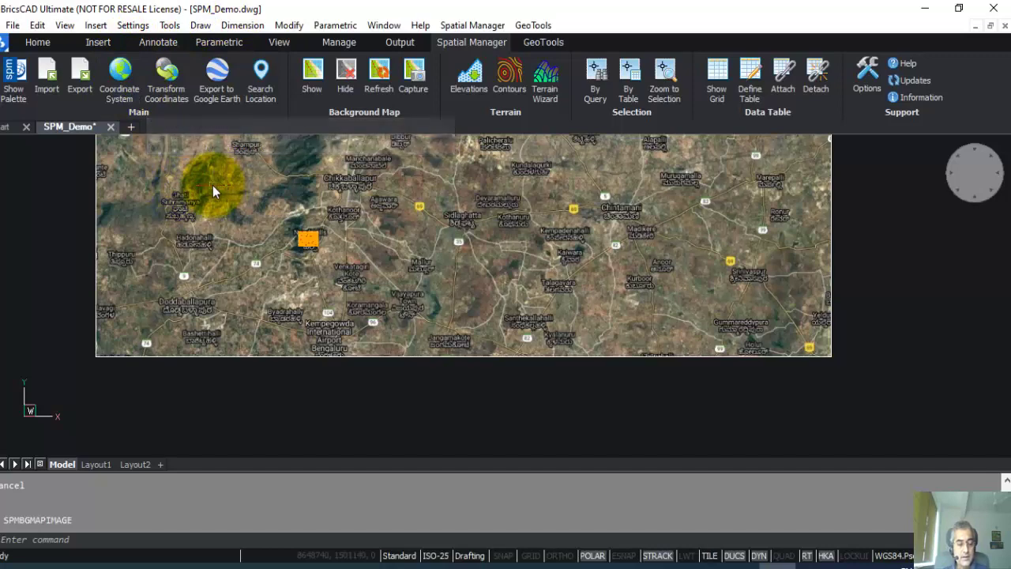
Step: Detach the SPM_IMAGE map capture via the IMAGE attachments list
{"action": "type", "text": "IMAGE"}
{"action": "key", "text": "Return"}
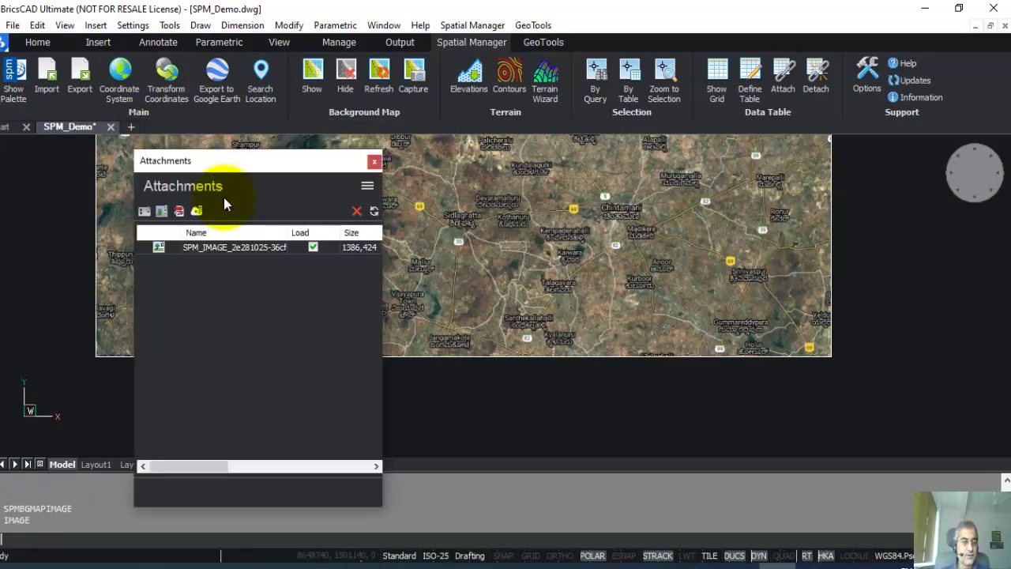
{"action": "right_click", "coordinate": [215, 248]}
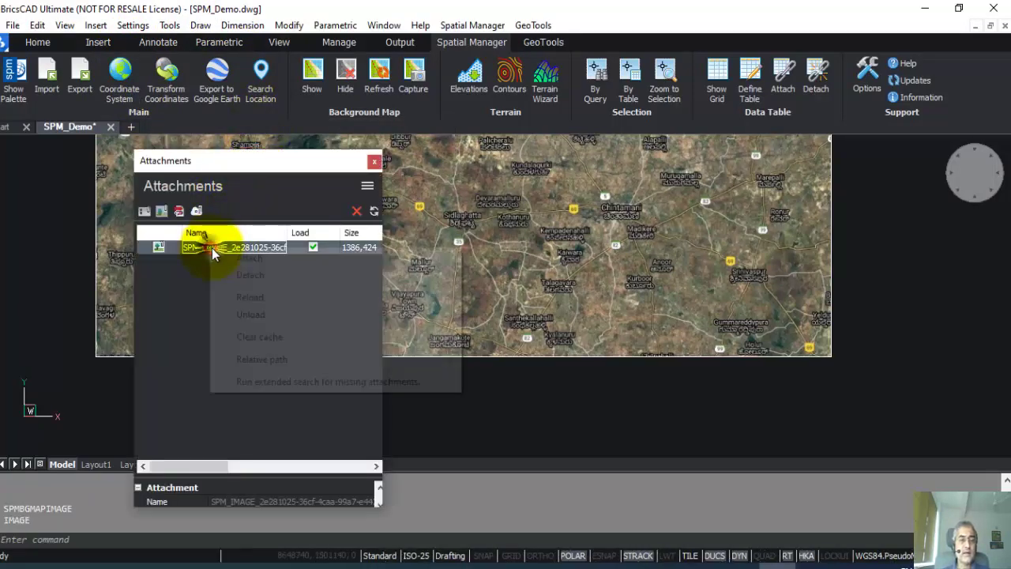
{"action": "left_click", "coordinate": [250, 275]}
{"action": "left_click", "coordinate": [374, 161]}
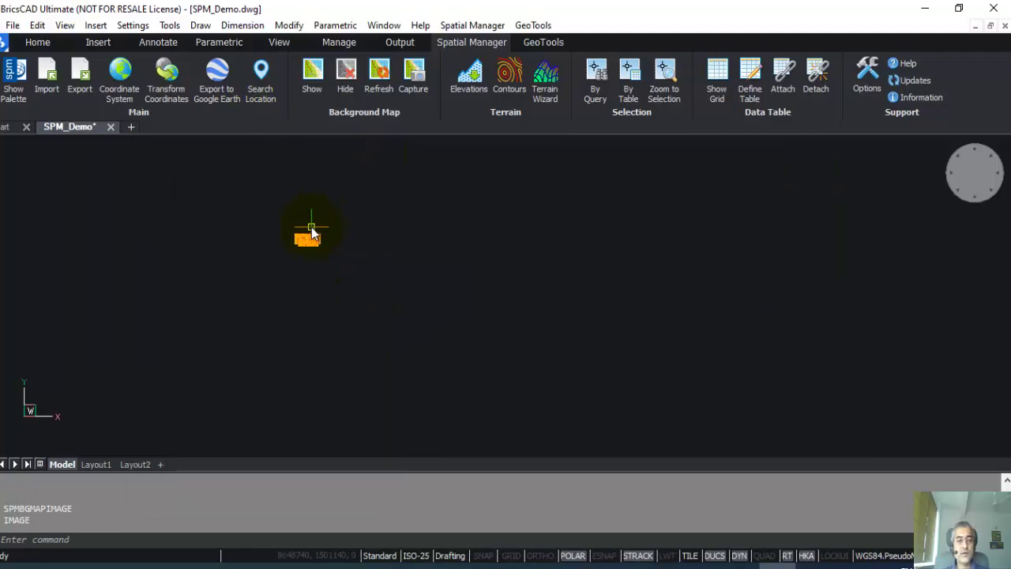
Step: Pan and orbit to view the remaining terrain and contours in tilted 3D
{"action": "scroll", "coordinate": [311, 224], "scroll_direction": "up", "scroll_amount": 4}
{"action": "scroll", "coordinate": [276, 328], "scroll_direction": "up", "scroll_amount": 4}
{"action": "middle_click_drag", "start_coordinate": [275, 334], "coordinate": [395, 300]}
{"action": "scroll", "coordinate": [399, 313], "scroll_direction": "down", "scroll_amount": 3}
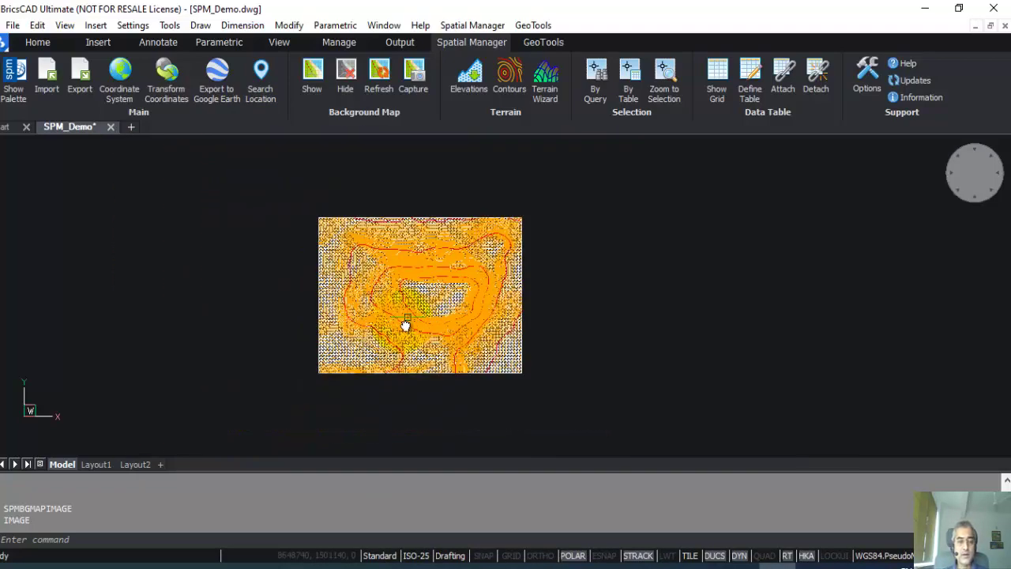
{"action": "middle_click_drag", "start_coordinate": [376, 361], "coordinate": [319, 345], "text": "shift"}
{"action": "scroll", "coordinate": [424, 349], "scroll_direction": "up", "scroll_amount": 4}
{"action": "scroll", "coordinate": [425, 348], "scroll_direction": "up", "scroll_amount": 2}
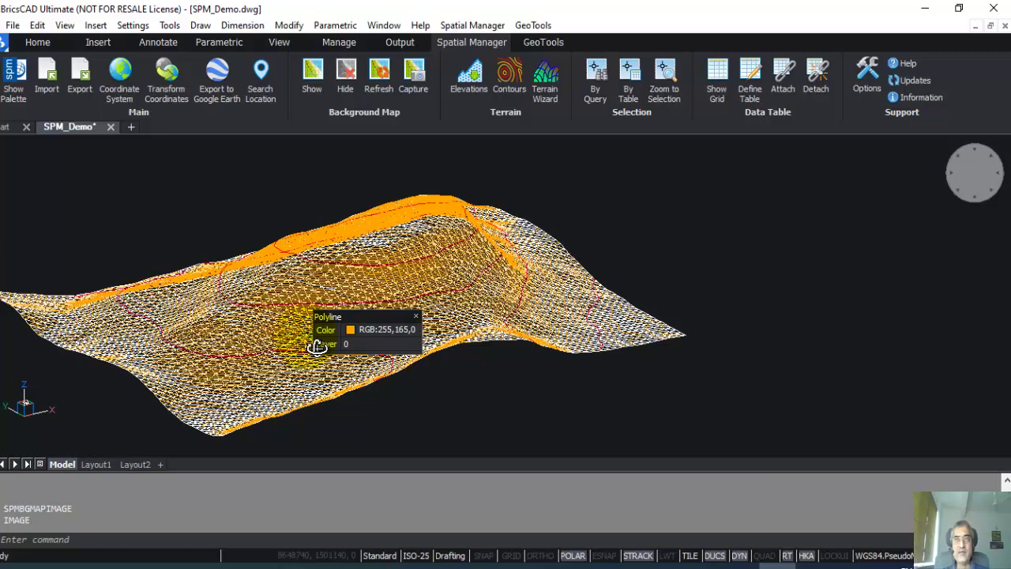
{"action": "scroll", "coordinate": [368, 360], "scroll_direction": "up", "scroll_amount": 2}
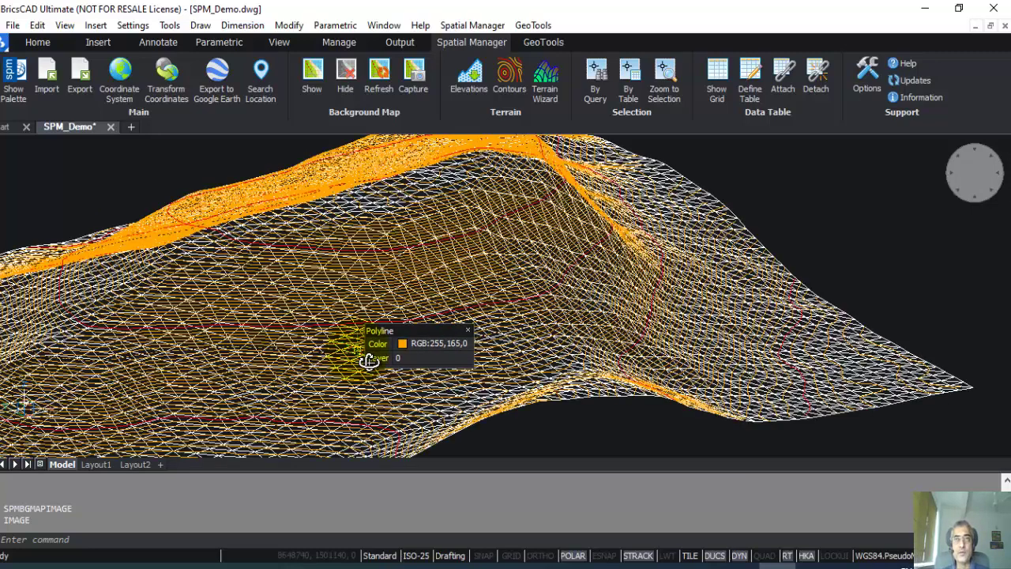
{"action": "scroll", "coordinate": [309, 356], "scroll_direction": "down", "scroll_amount": 3}
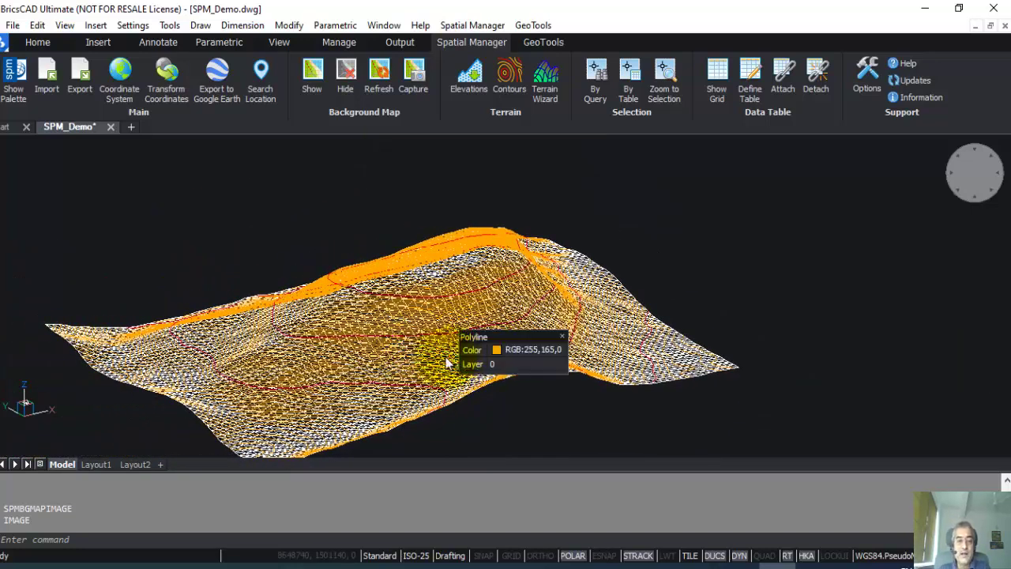
{"action": "scroll", "coordinate": [348, 276], "scroll_direction": "up", "scroll_amount": 2}
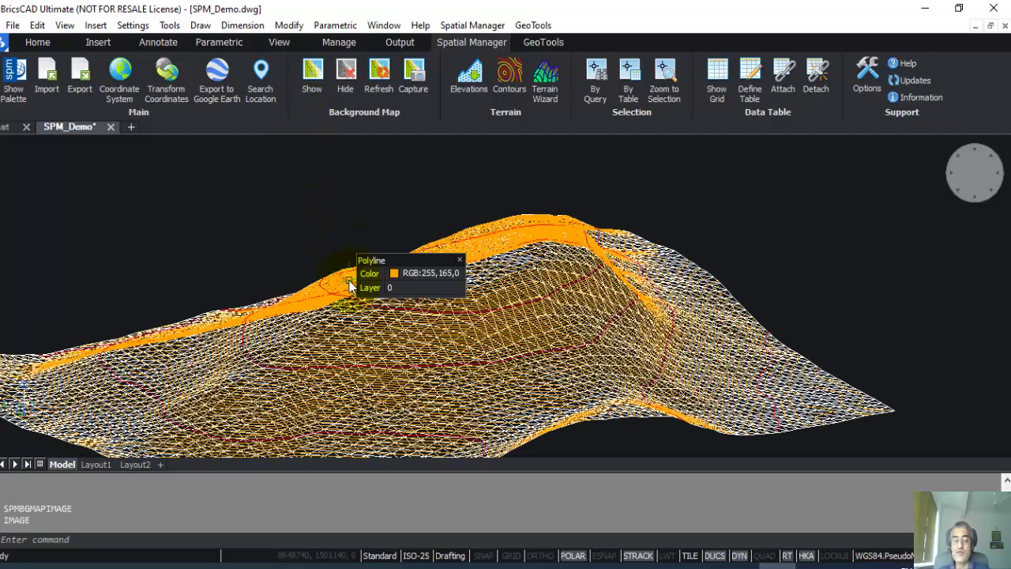